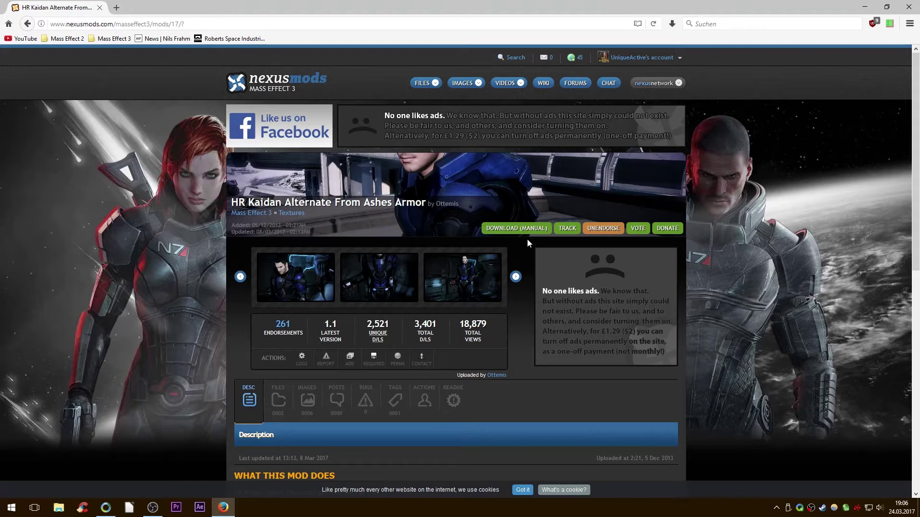
Show the file list of the ME3 HR Kaidan Alt From Ashes Armor mod.
{"action": "scroll", "coordinate": [533, 249], "scroll_direction": "down", "scroll_amount": 4}
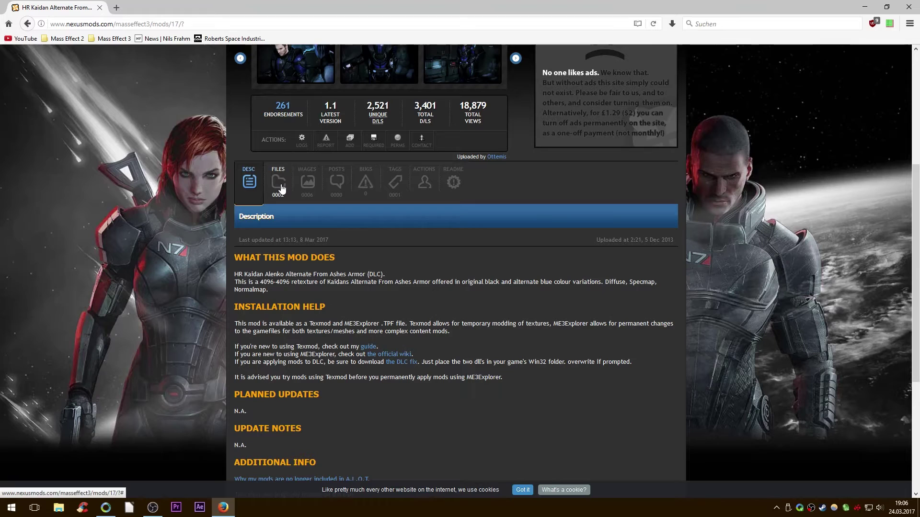
{"action": "scroll", "coordinate": [281, 189], "scroll_direction": "up", "scroll_amount": 4}
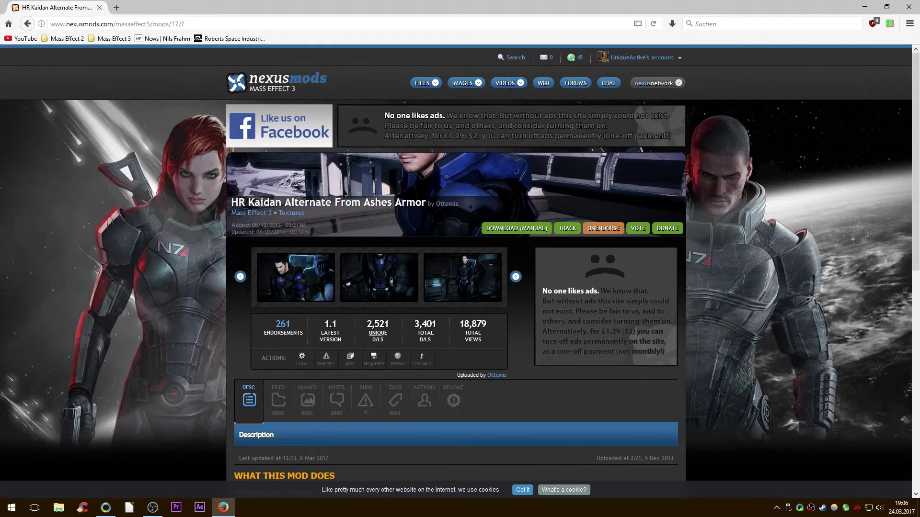
{"action": "left_click_drag", "start_coordinate": [232, 202], "coordinate": [442, 211]}
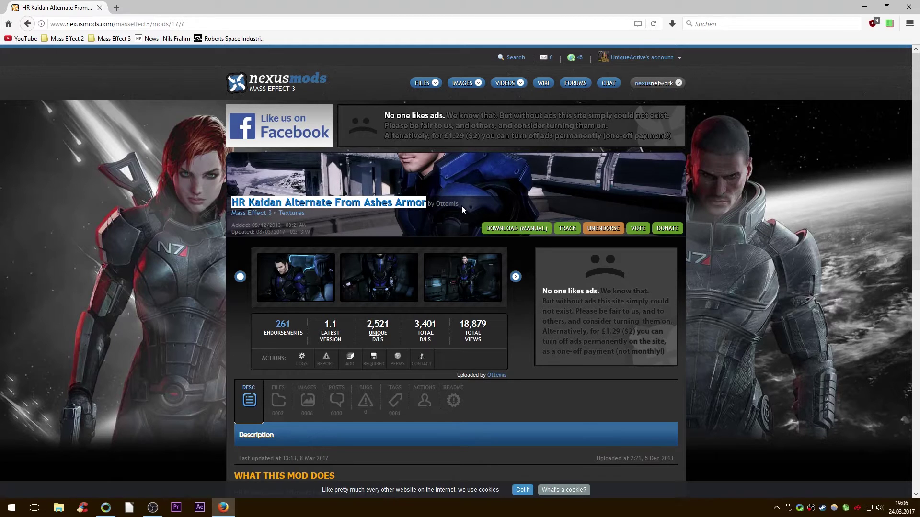
{"action": "scroll", "coordinate": [450, 208], "scroll_direction": "down", "scroll_amount": 4}
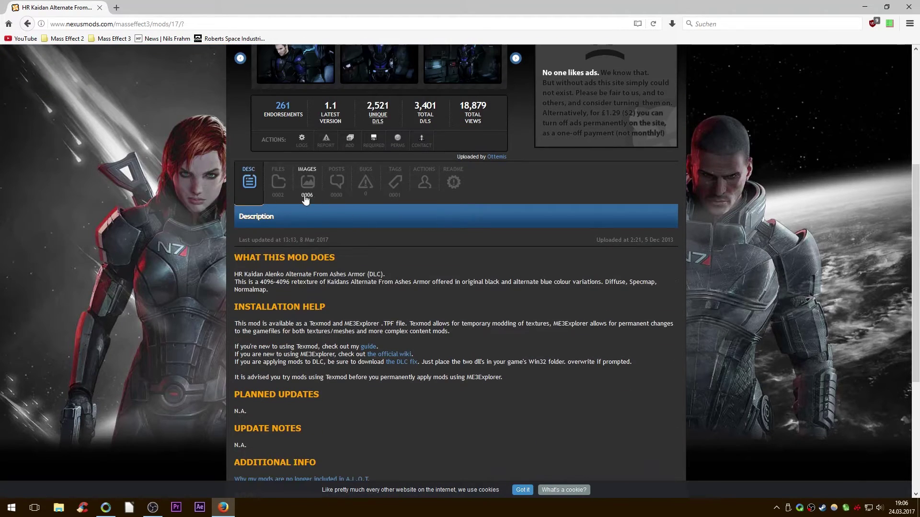
{"action": "left_click", "coordinate": [277, 199]}
{"action": "scroll", "coordinate": [384, 276], "scroll_direction": "down", "scroll_amount": 3}
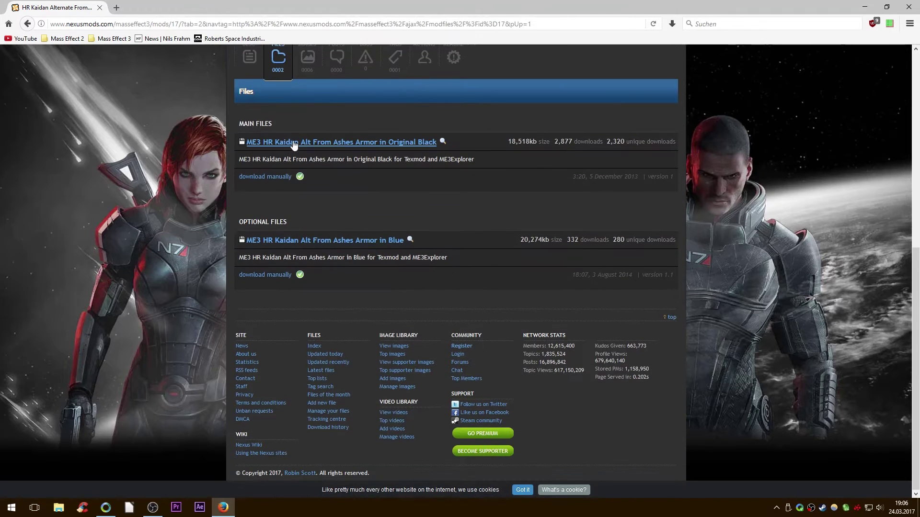
Save the Original Black armor archive into F:\Mods\Mass Effect 3\Miscellaneous.
{"action": "left_click", "coordinate": [326, 147]}
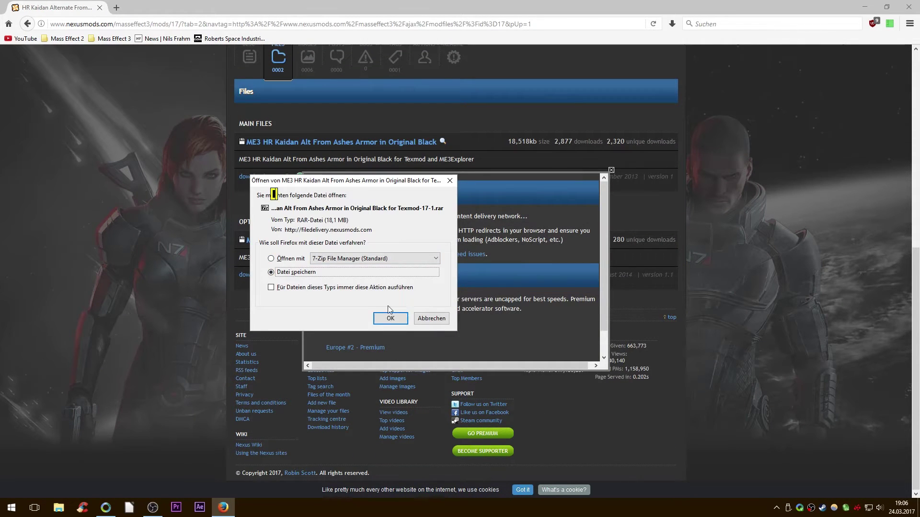
{"action": "left_click", "coordinate": [389, 320]}
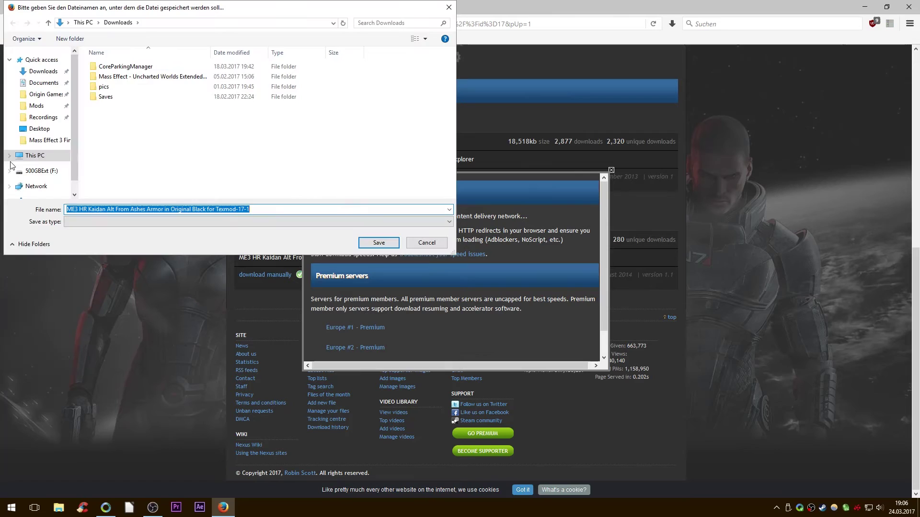
{"action": "left_click", "coordinate": [33, 106]}
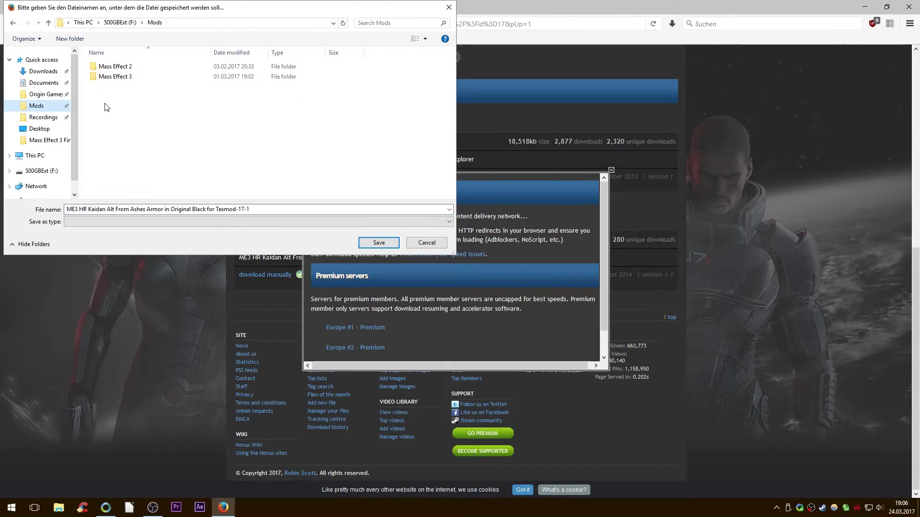
{"action": "double_click", "coordinate": [117, 77]}
{"action": "double_click", "coordinate": [118, 137]}
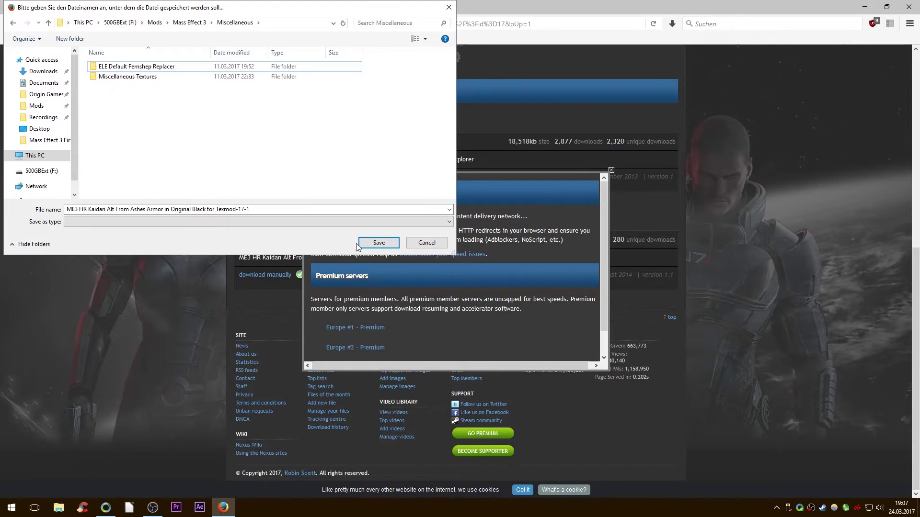
{"action": "left_click", "coordinate": [378, 242]}
Dismiss the download notice and bring up the Mass Effect 3 bookmarks.
{"action": "left_click", "coordinate": [612, 171]}
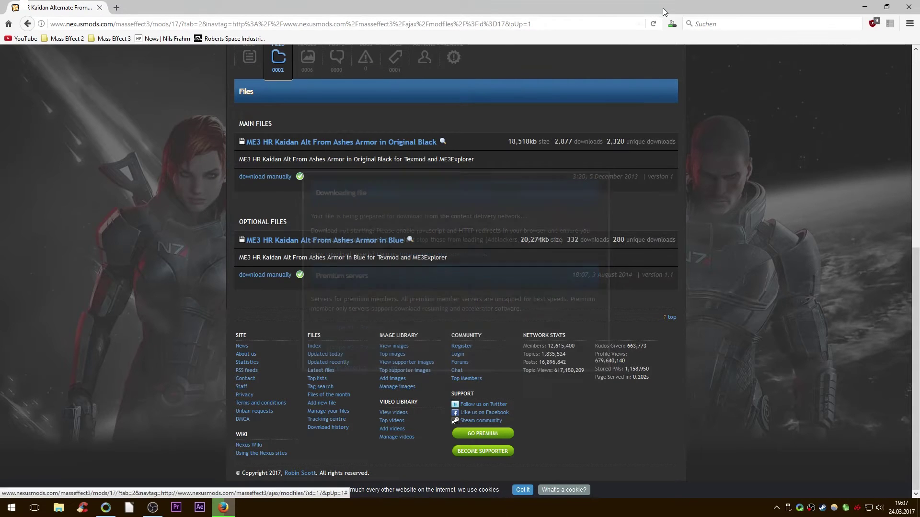
{"action": "scroll", "coordinate": [354, 186], "scroll_direction": "up", "scroll_amount": 7}
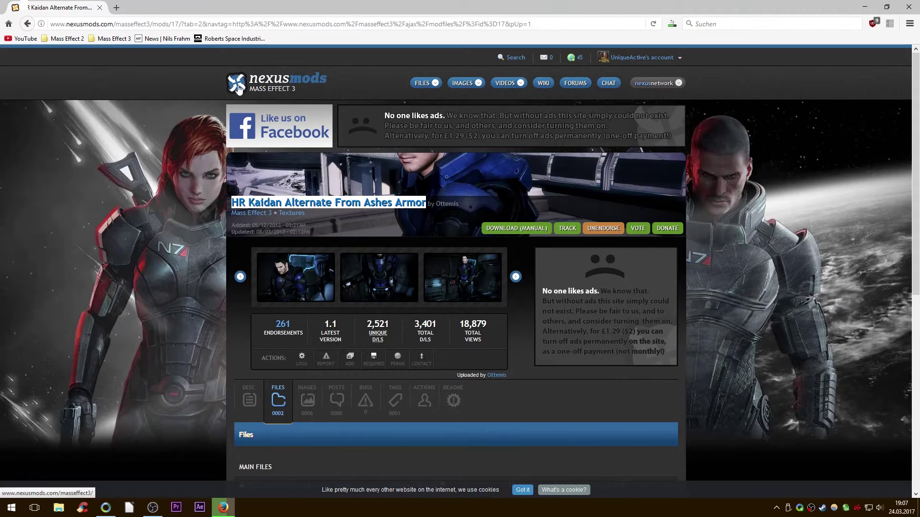
{"action": "left_click", "coordinate": [111, 38]}
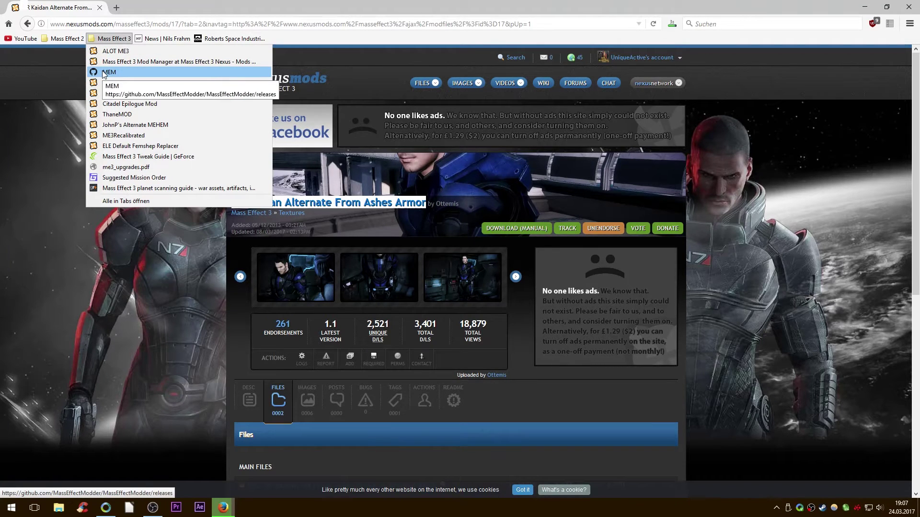
Open the ALOT for ME3 mod page at its FILES list.
{"action": "left_click", "coordinate": [121, 51]}
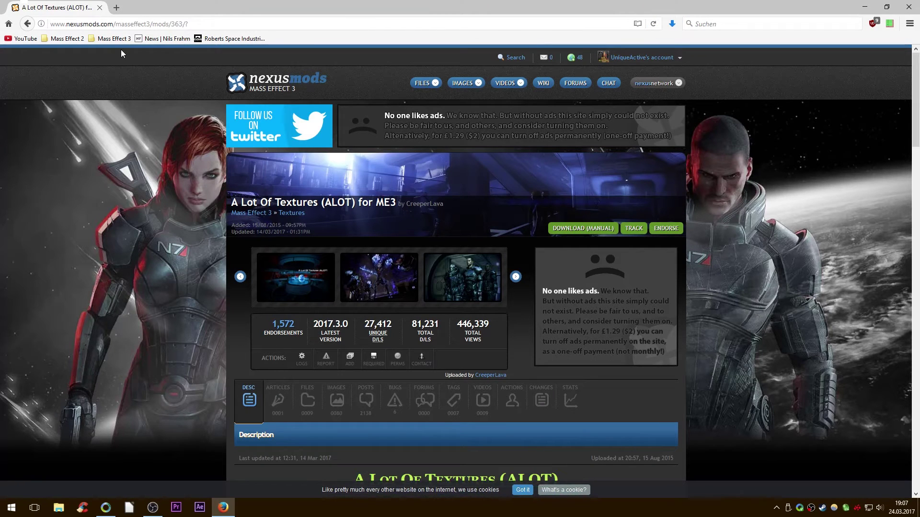
{"action": "scroll", "coordinate": [306, 191], "scroll_direction": "down", "scroll_amount": 8}
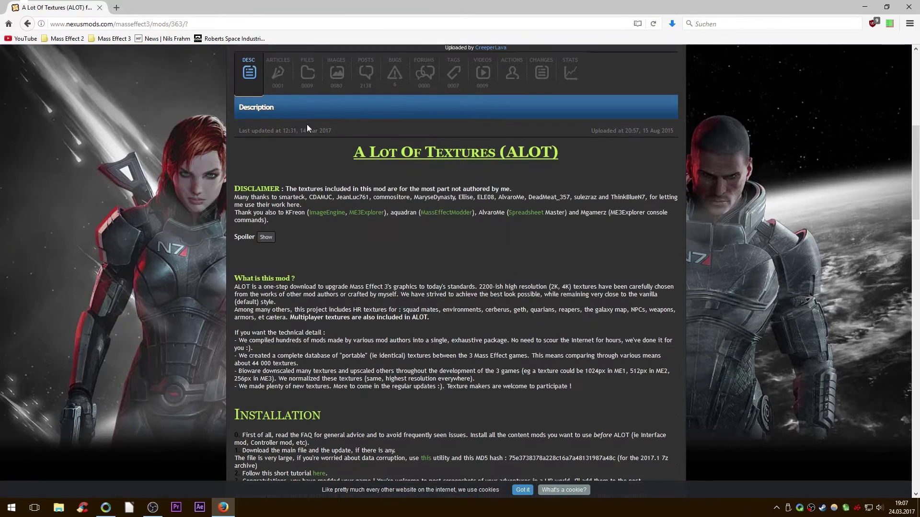
{"action": "scroll", "coordinate": [307, 125], "scroll_direction": "up", "scroll_amount": 5}
{"action": "left_click", "coordinate": [308, 244]}
Scroll through the ALOT file list, then return to the Mass Effect 3 bookmarks.
{"action": "scroll", "coordinate": [297, 142], "scroll_direction": "down", "scroll_amount": 5}
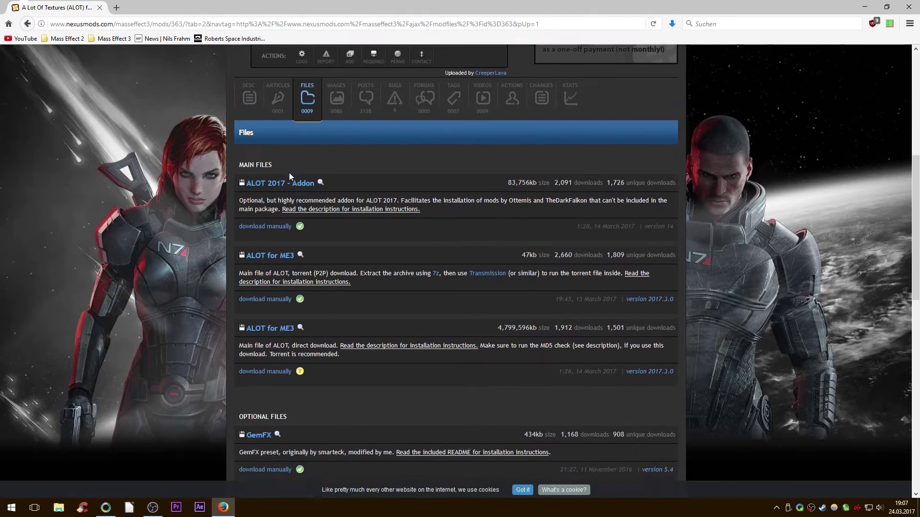
{"action": "scroll", "coordinate": [343, 169], "scroll_direction": "down", "scroll_amount": 6}
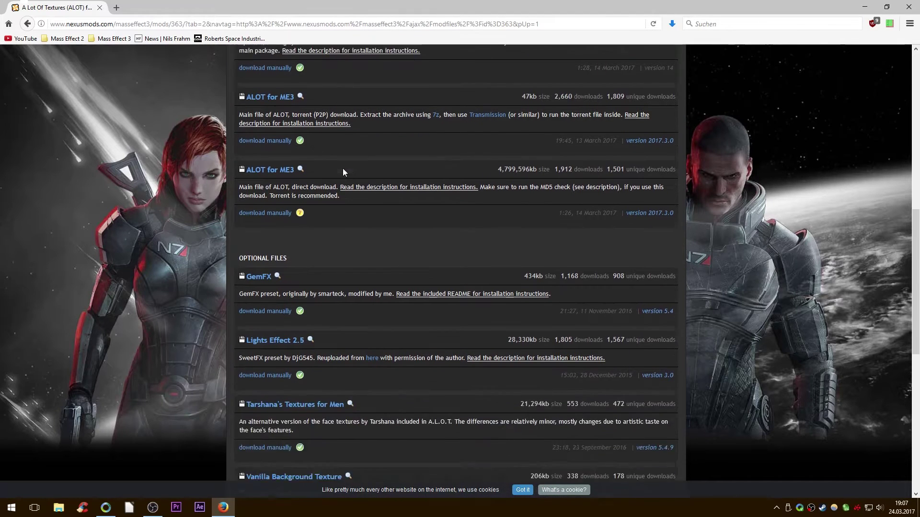
{"action": "scroll", "coordinate": [344, 164], "scroll_direction": "down", "scroll_amount": 4}
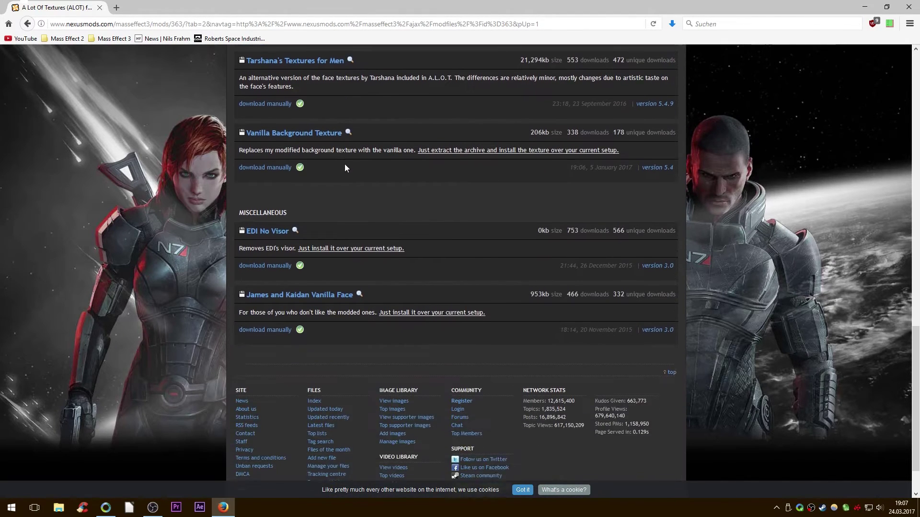
{"action": "scroll", "coordinate": [355, 177], "scroll_direction": "up", "scroll_amount": 5}
{"action": "scroll", "coordinate": [363, 188], "scroll_direction": "up", "scroll_amount": 5}
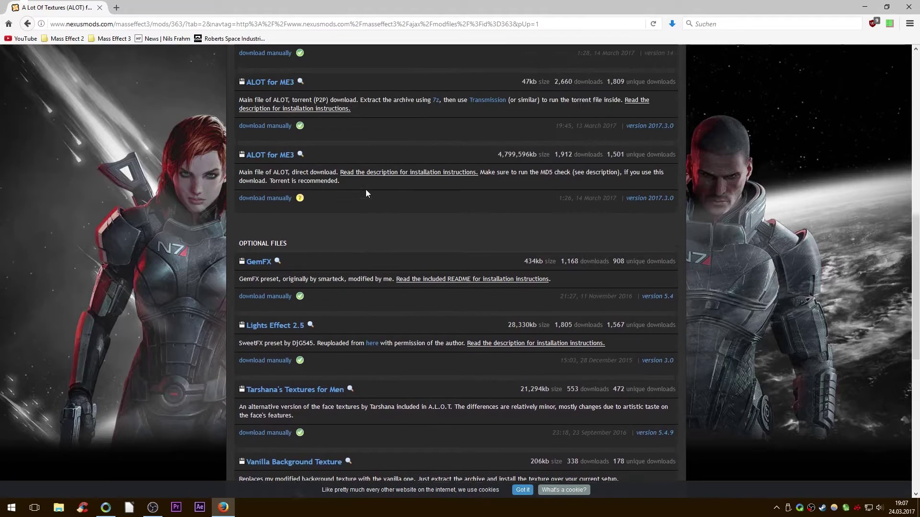
{"action": "scroll", "coordinate": [366, 215], "scroll_direction": "up", "scroll_amount": 1}
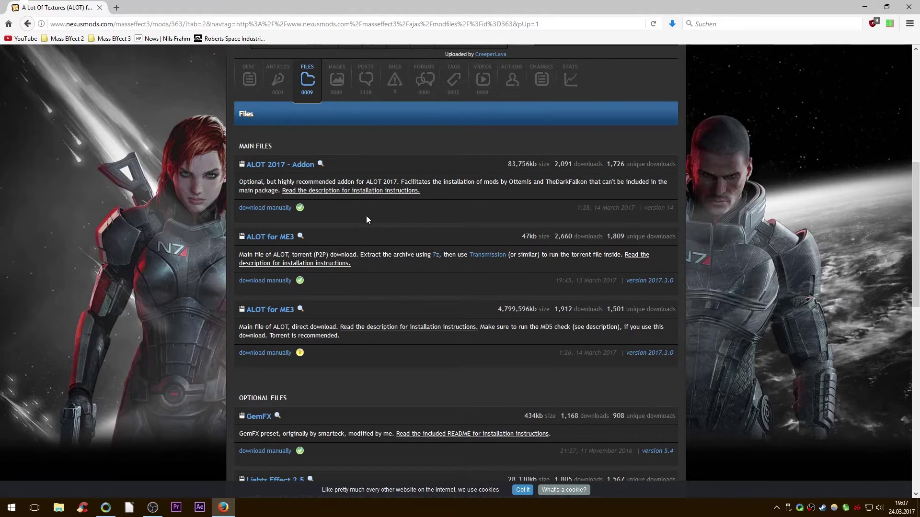
{"action": "left_click", "coordinate": [111, 38]}
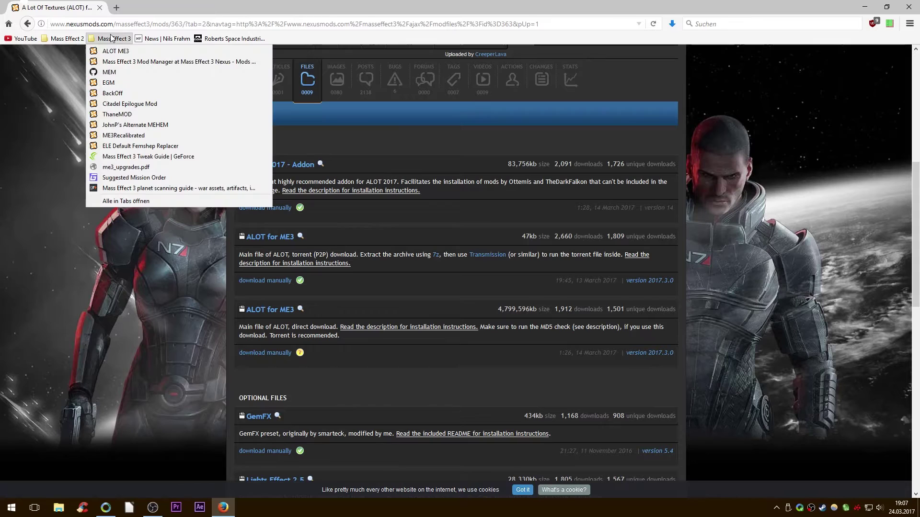
Save MassEffectModder-v1.108.zip from the MEM releases page into the Miscellaneous folder.
{"action": "left_click", "coordinate": [128, 67]}
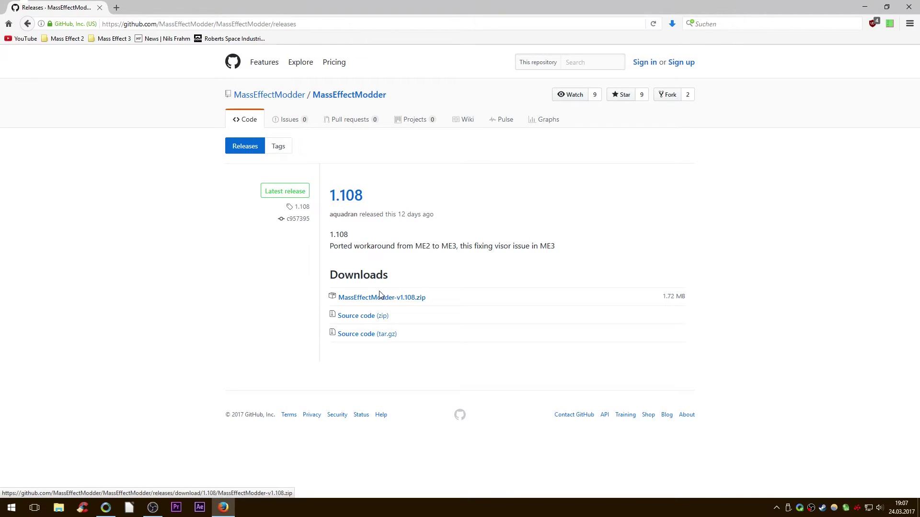
{"action": "left_click", "coordinate": [369, 298]}
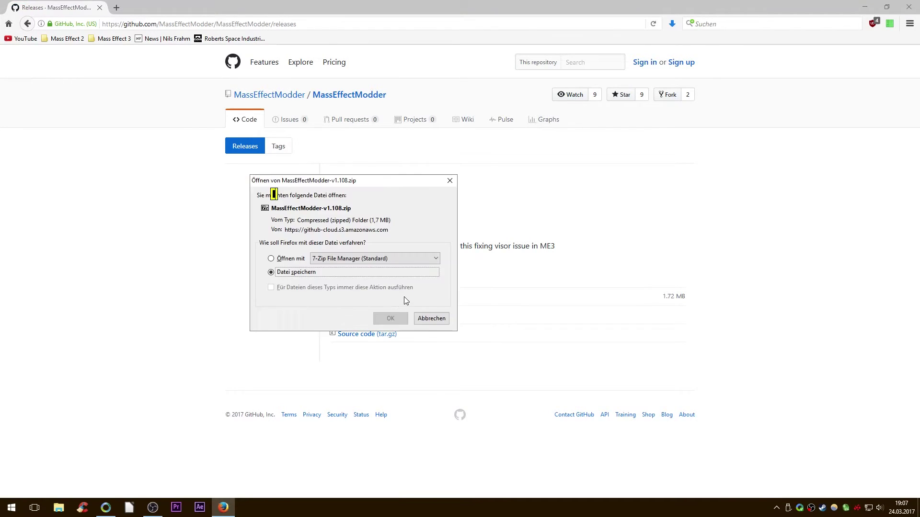
{"action": "left_click", "coordinate": [391, 318]}
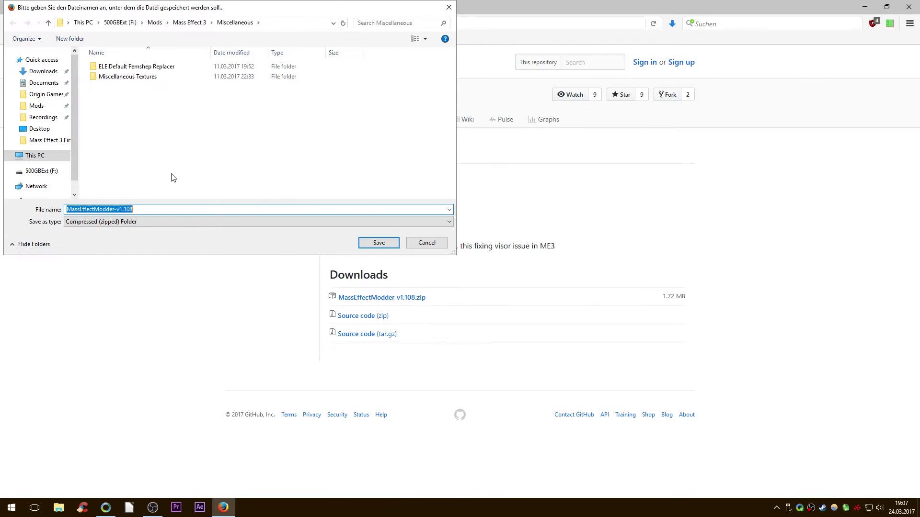
{"action": "left_click", "coordinate": [378, 243]}
Open the download folder from the Downloads panel and select both archives.
{"action": "left_click", "coordinate": [672, 24]}
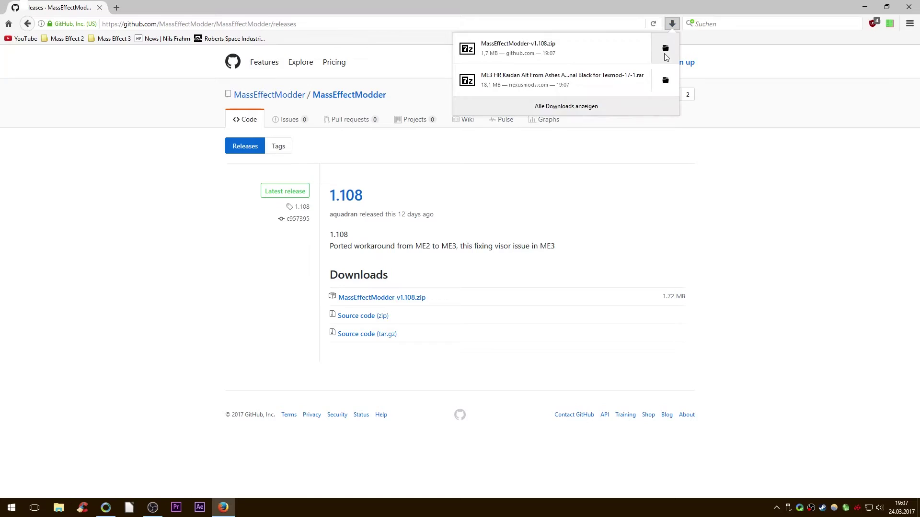
{"action": "left_click", "coordinate": [691, 48]}
{"action": "left_click_drag", "start_coordinate": [147, 153], "coordinate": [114, 123]}
Extract both downloaded archives, each into its own folder.
{"action": "right_click", "coordinate": [126, 123]}
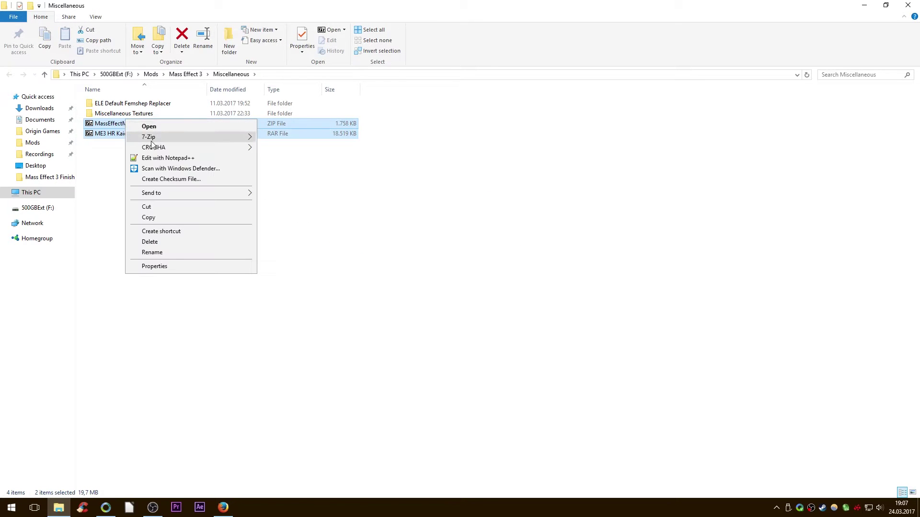
{"action": "mouse_move", "coordinate": [219, 139]}
{"action": "left_click", "coordinate": [302, 163]}
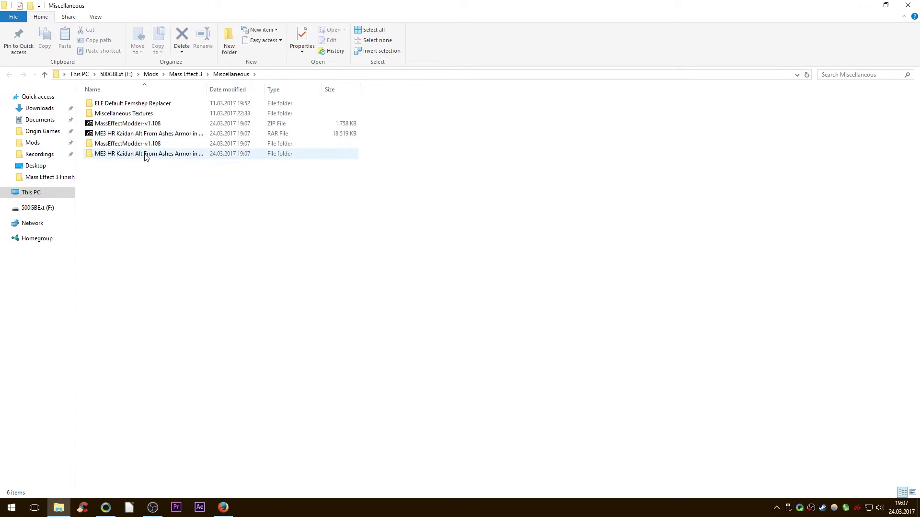
Open the MassEffectModder program folder and run MassEffectModder.exe as administrator.
{"action": "left_click", "coordinate": [136, 144]}
{"action": "double_click", "coordinate": [136, 144]}
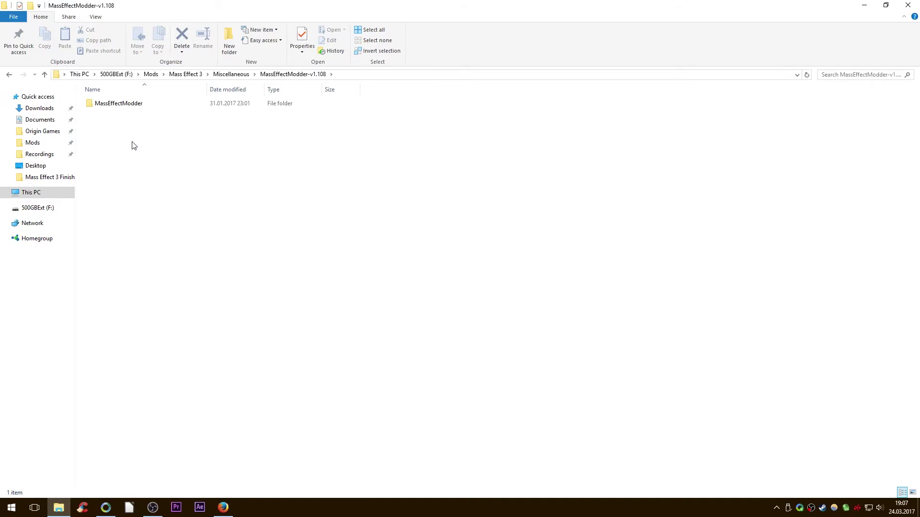
{"action": "double_click", "coordinate": [119, 104]}
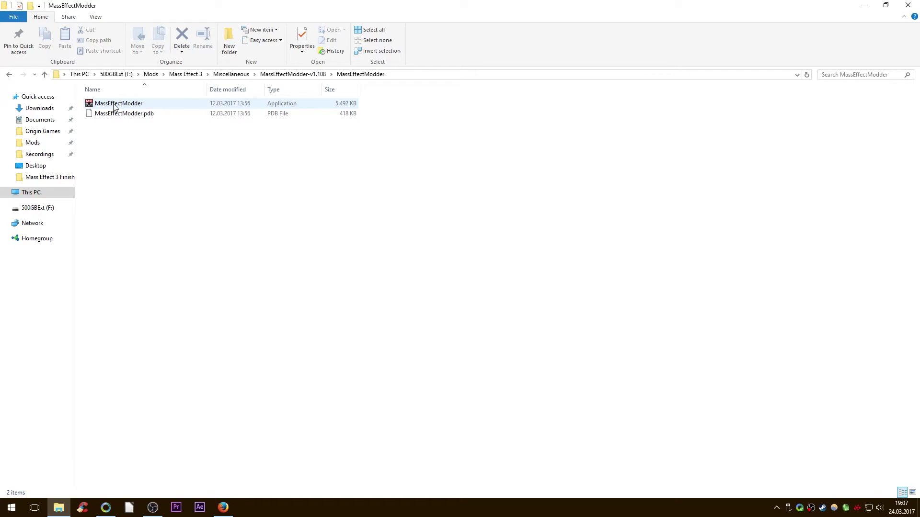
{"action": "right_click", "coordinate": [115, 107]}
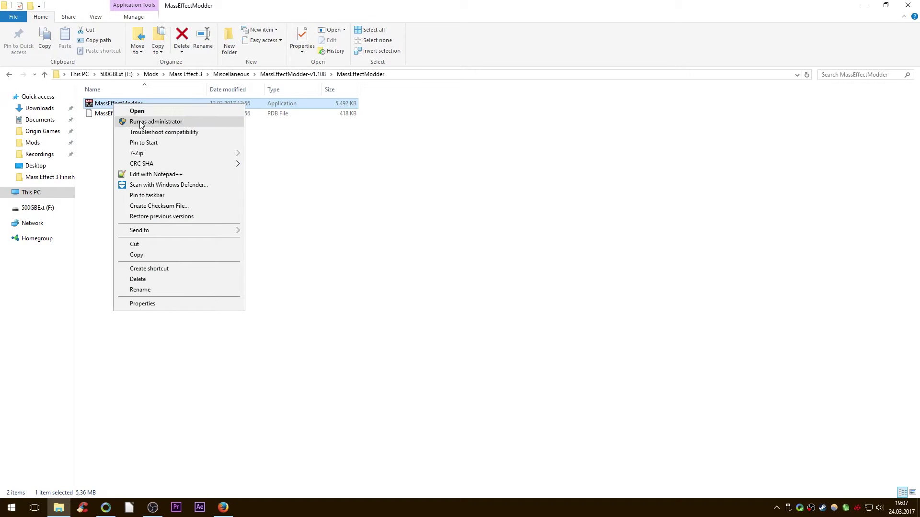
{"action": "left_click", "coordinate": [364, 164]}
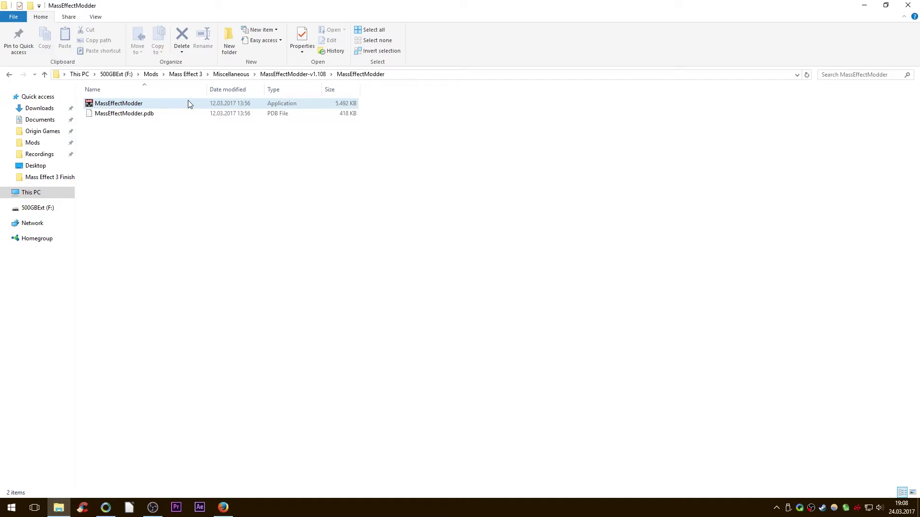
{"action": "right_click", "coordinate": [126, 106]}
{"action": "left_click", "coordinate": [148, 119]}
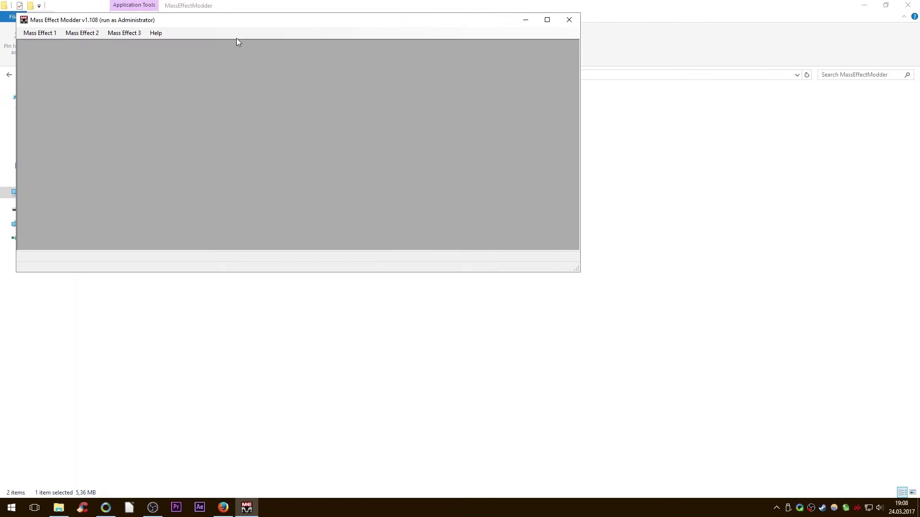
Move the Modder window lower, snap Explorer top-left, and minimise the browser.
{"action": "left_click_drag", "start_coordinate": [208, 22], "coordinate": [462, 169]}
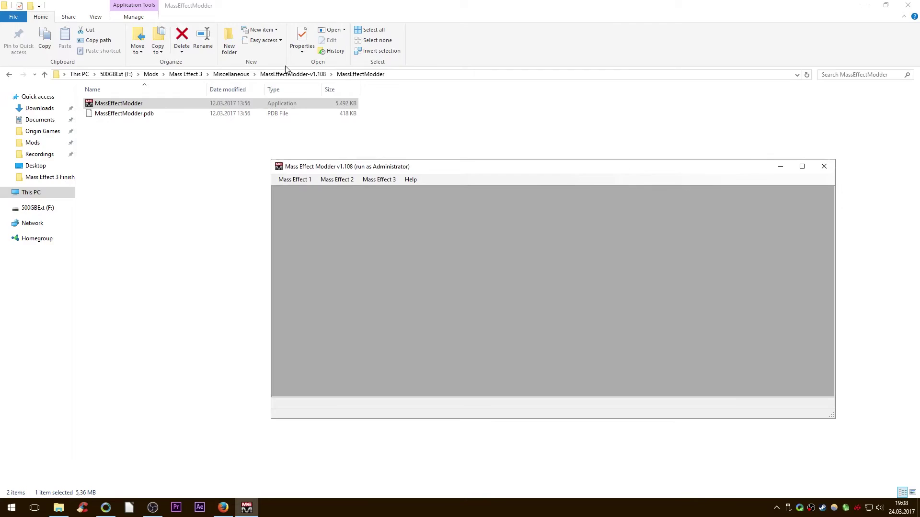
{"action": "left_click_drag", "start_coordinate": [309, 5], "coordinate": [3, 2]}
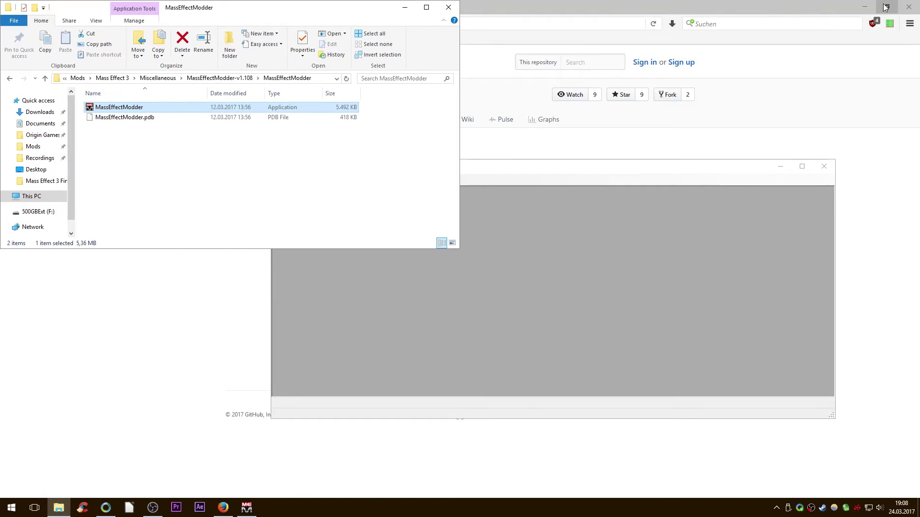
{"action": "left_click", "coordinate": [868, 6]}
{"action": "left_click_drag", "start_coordinate": [534, 170], "coordinate": [565, 217]}
{"action": "left_click", "coordinate": [219, 78]}
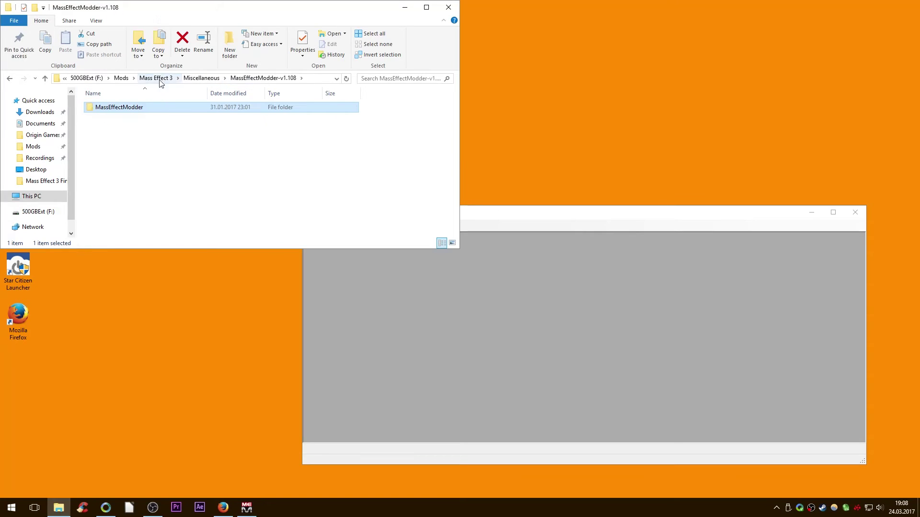
Navigate Explorer up to Miscellaneous, glance into Miscellaneous Textures, and return.
{"action": "left_click", "coordinate": [203, 79]}
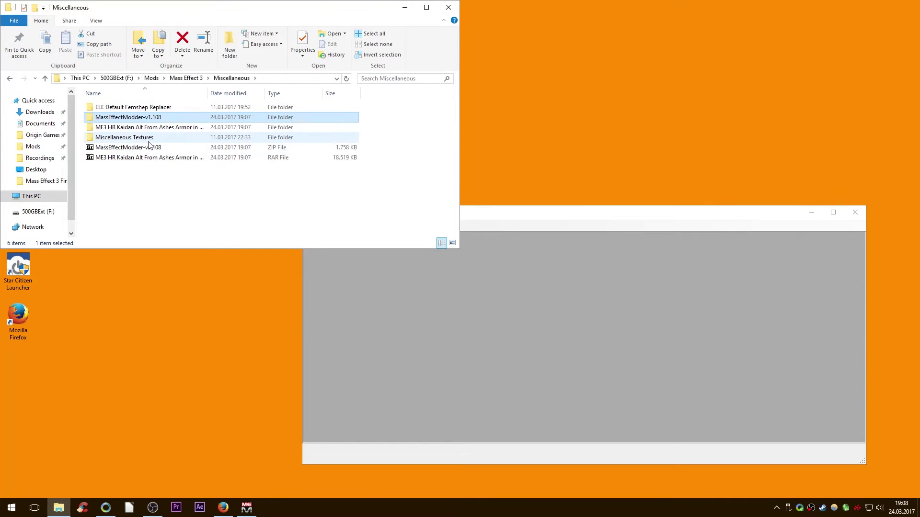
{"action": "double_click", "coordinate": [124, 138]}
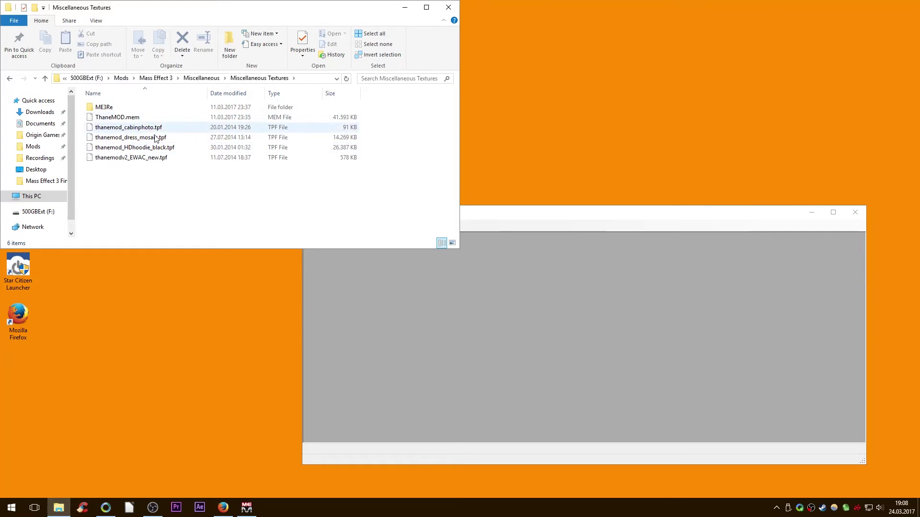
{"action": "left_click", "coordinate": [8, 78]}
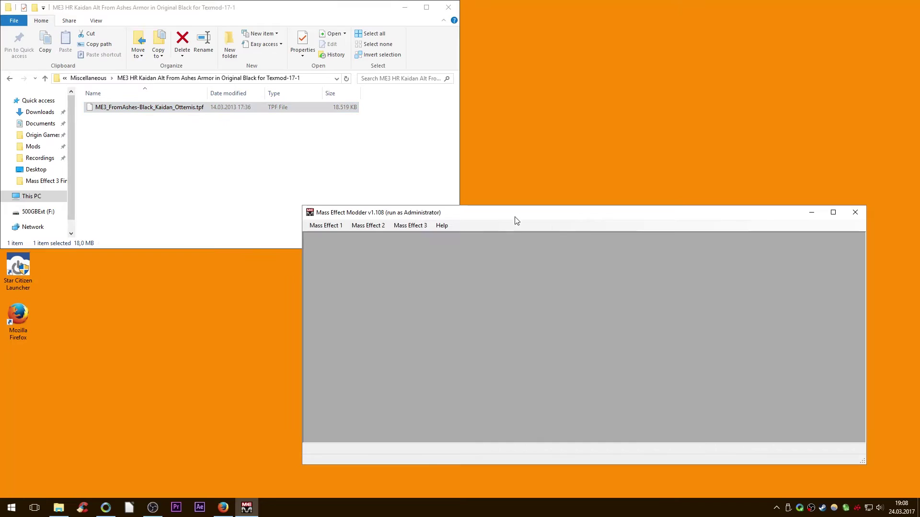
{"action": "left_click", "coordinate": [221, 110]}
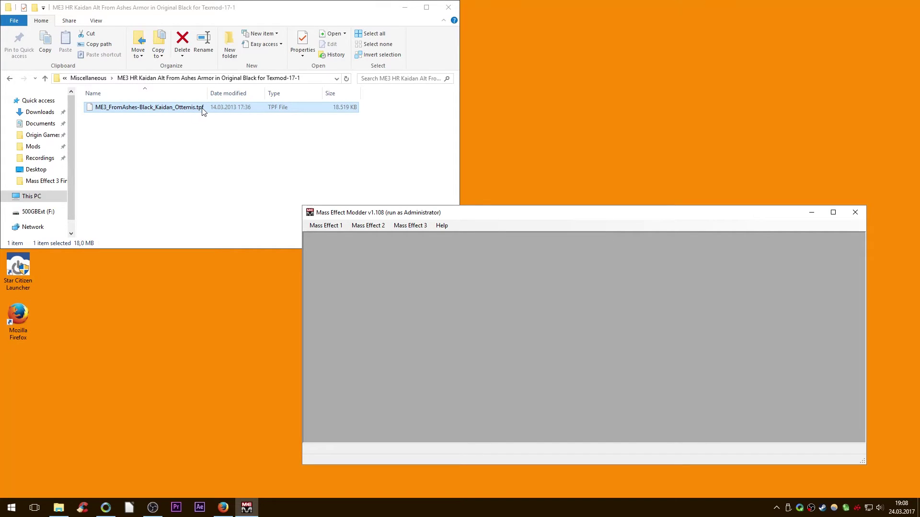
Open the Mass Effect 3 Texture Manager and start a .tpf-to-.mem conversion.
{"action": "left_click", "coordinate": [417, 226]}
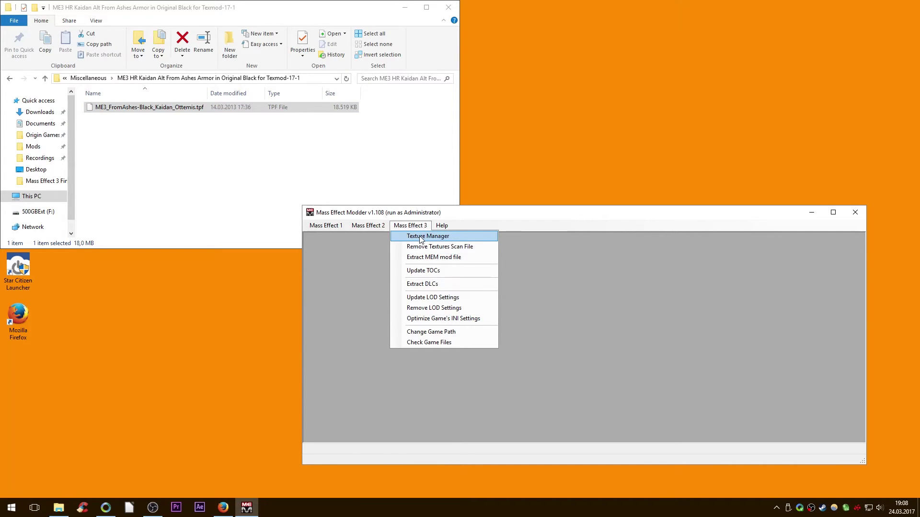
{"action": "left_click", "coordinate": [428, 236]}
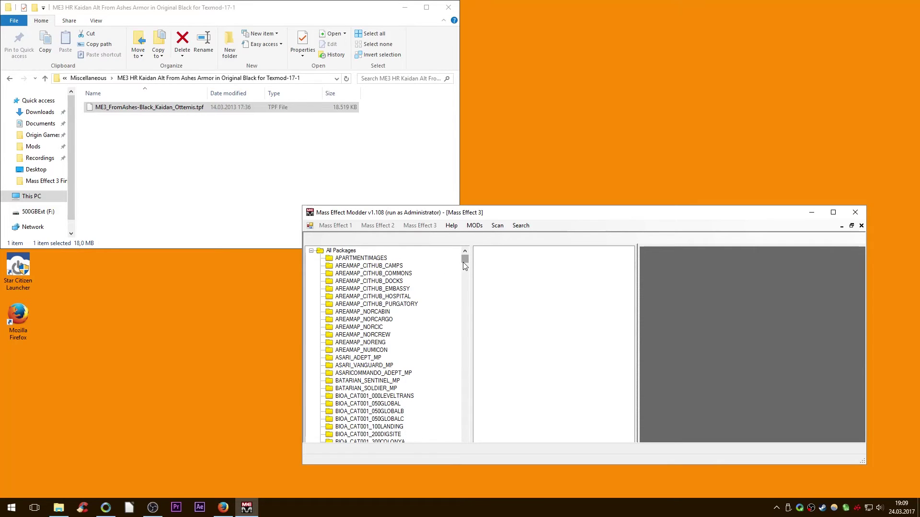
{"action": "left_click_drag", "start_coordinate": [464, 266], "coordinate": [466, 256]}
{"action": "left_click", "coordinate": [481, 229]}
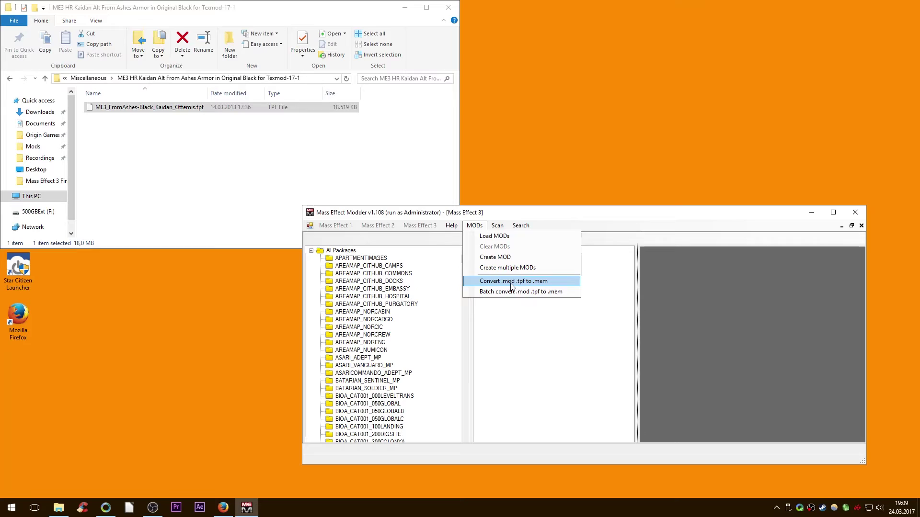
{"action": "left_click", "coordinate": [529, 285]}
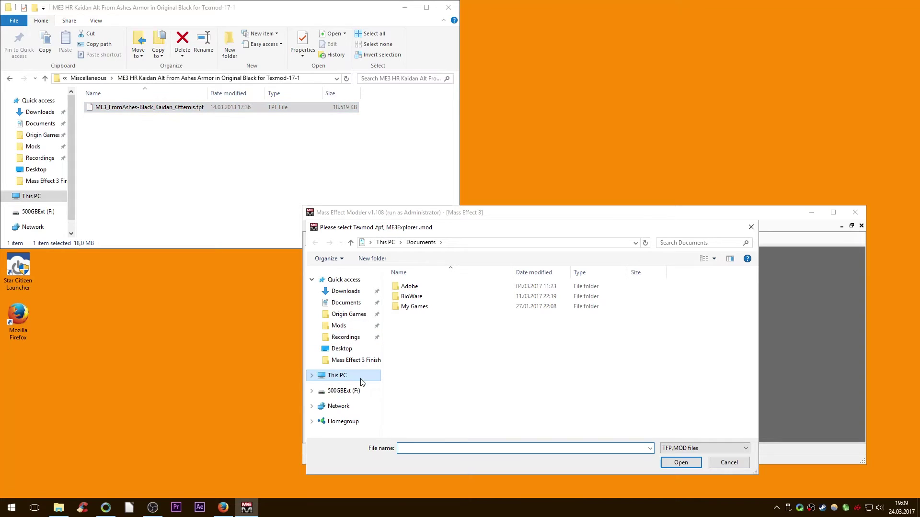
Convert ME3_FromAshes-Black_Kaidan_Ottemis.tpf from the Kaidan armor folder, saving it as new.mem.
{"action": "left_click", "coordinate": [347, 378]}
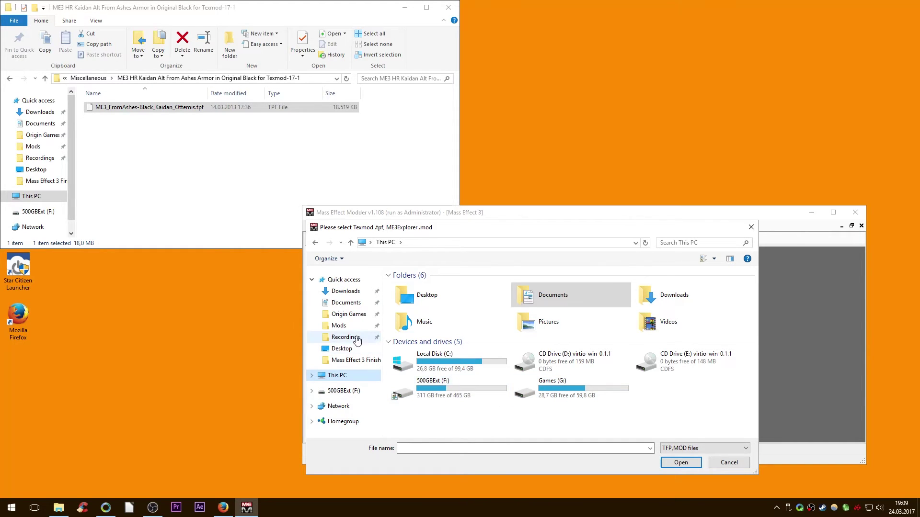
{"action": "left_click", "coordinate": [339, 326]}
{"action": "double_click", "coordinate": [418, 297]}
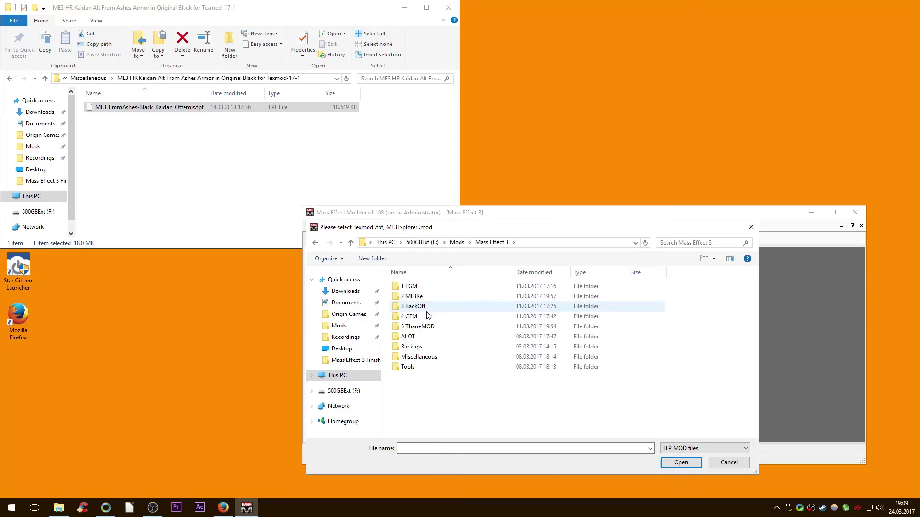
{"action": "left_click", "coordinate": [420, 361]}
{"action": "double_click", "coordinate": [420, 360]}
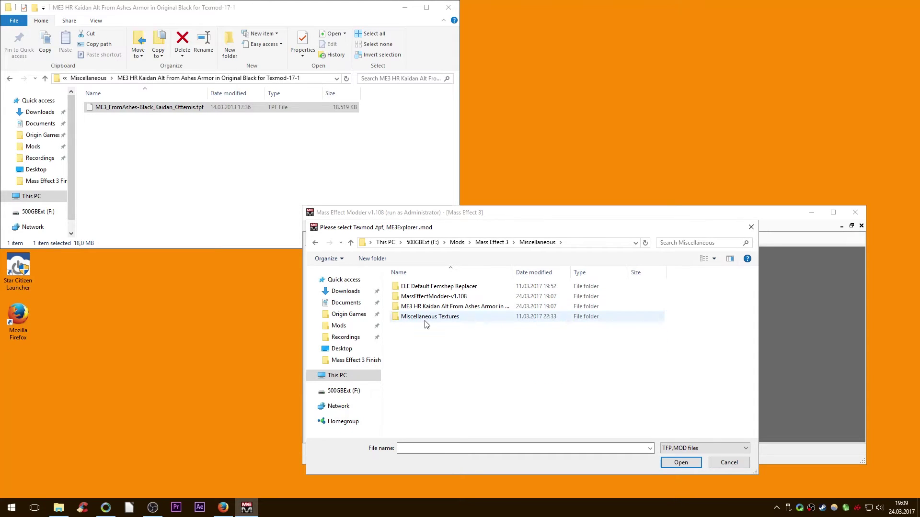
{"action": "double_click", "coordinate": [417, 317]}
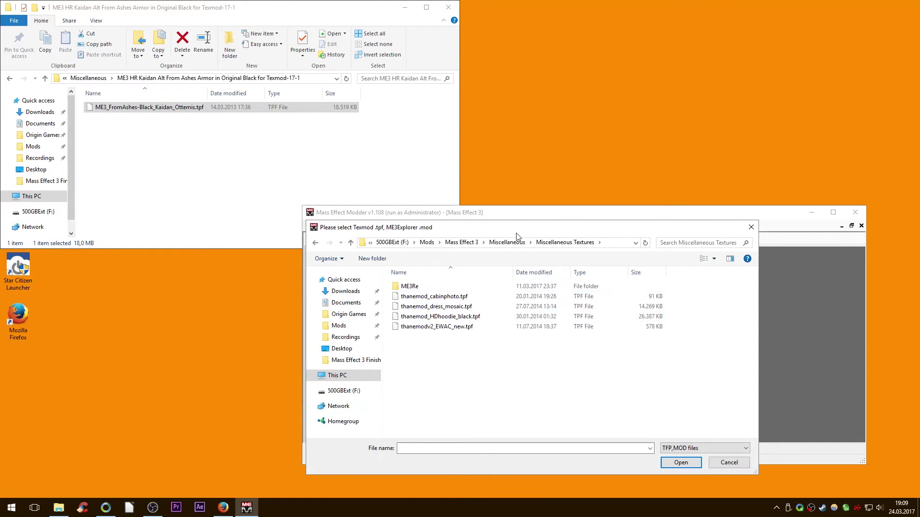
{"action": "left_click", "coordinate": [507, 243]}
{"action": "double_click", "coordinate": [434, 306]}
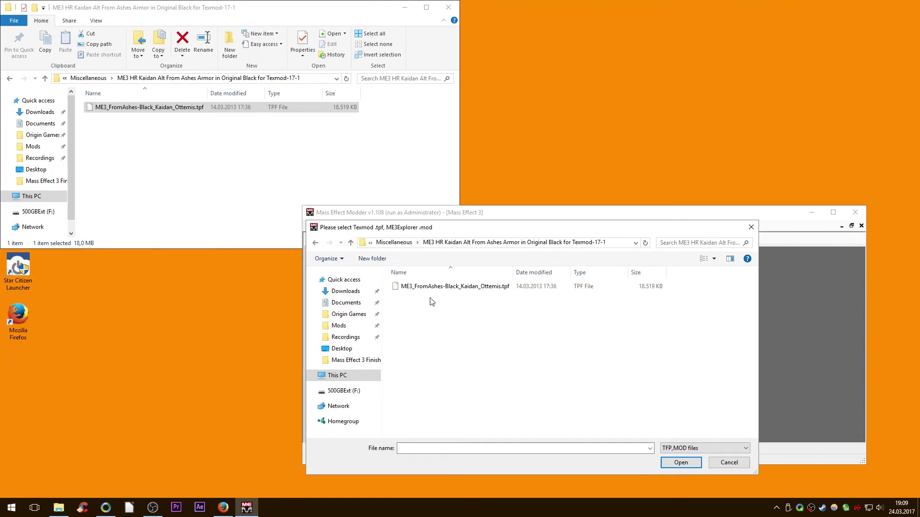
{"action": "left_click", "coordinate": [433, 286]}
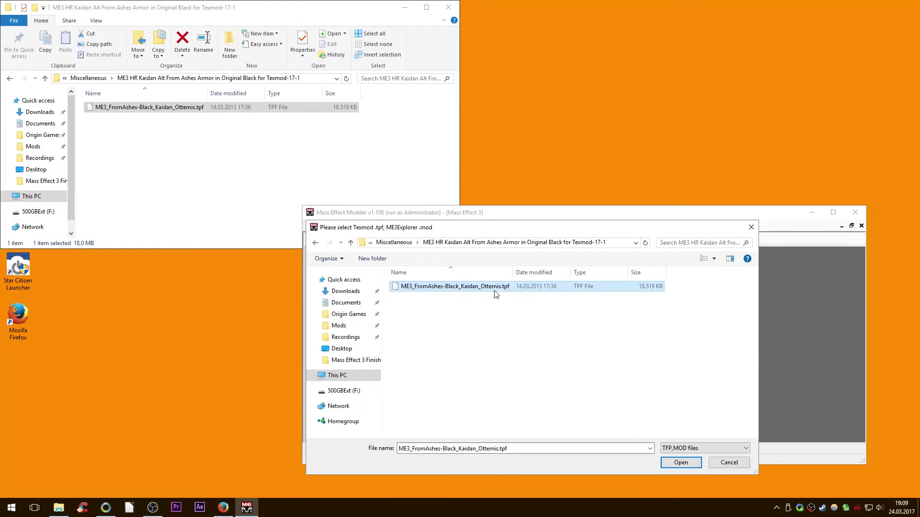
{"action": "left_click", "coordinate": [675, 464]}
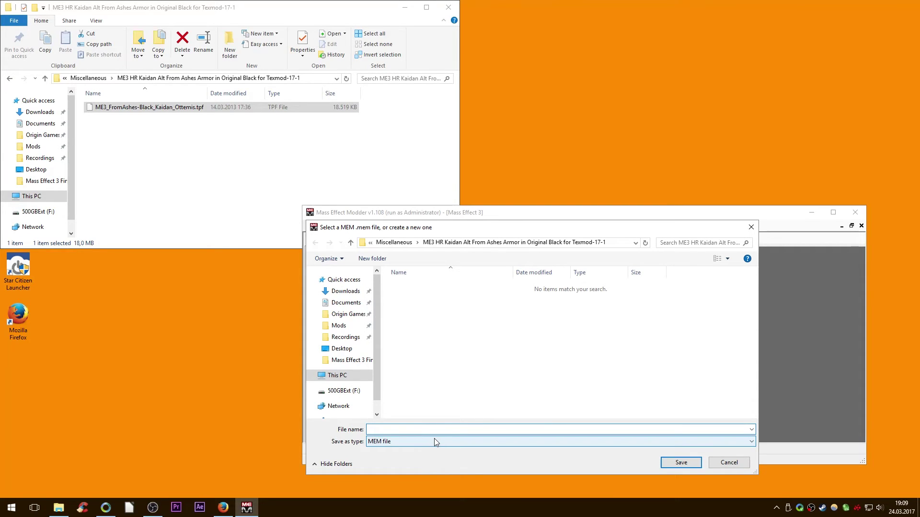
{"action": "type", "text": "new"}
{"action": "left_click", "coordinate": [671, 462]}
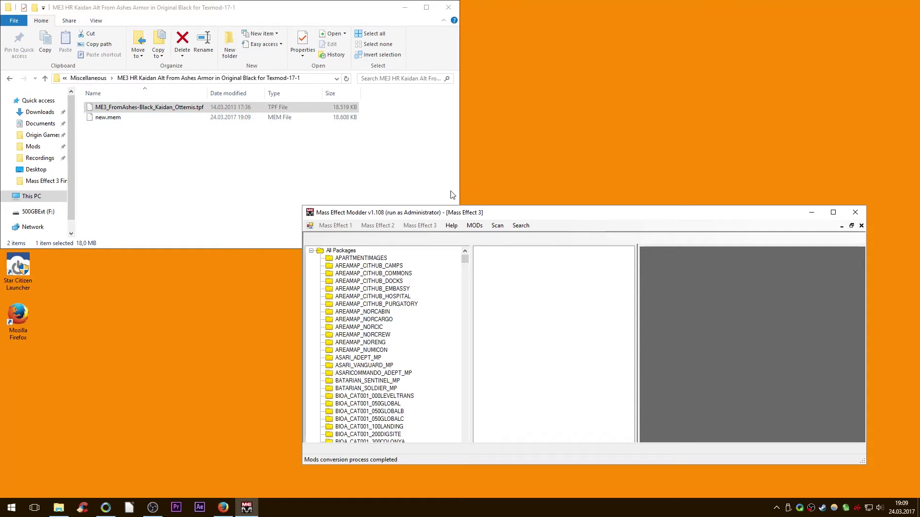
Check new.mem in Explorer, then start loading a .mem mod in the modder.
{"action": "left_click", "coordinate": [124, 119]}
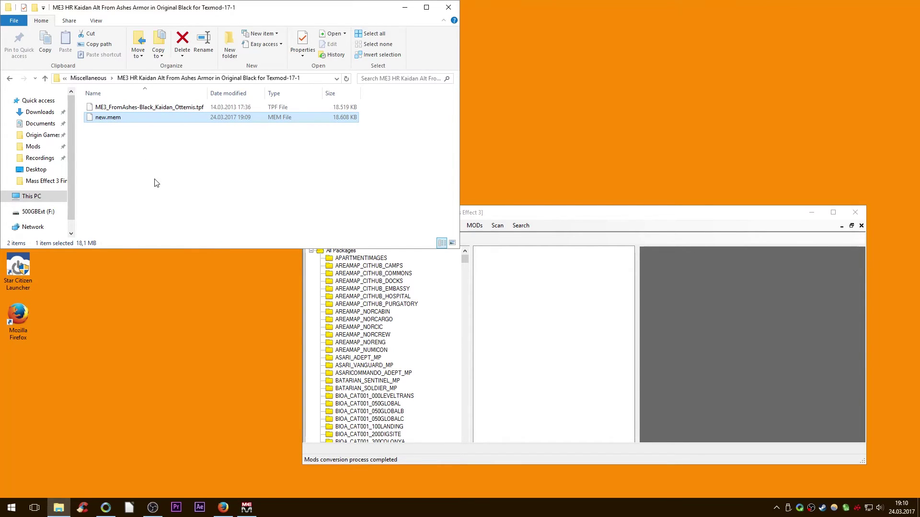
{"action": "left_click", "coordinate": [506, 214]}
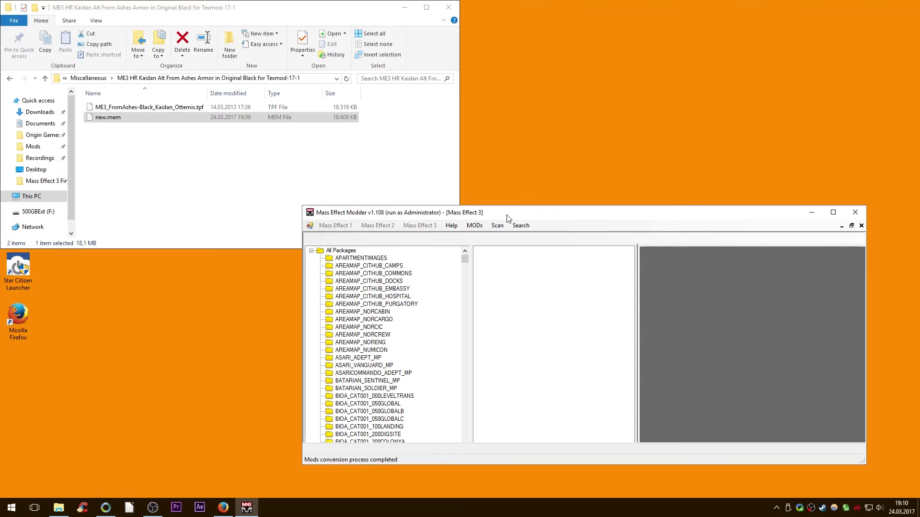
{"action": "left_click", "coordinate": [475, 225]}
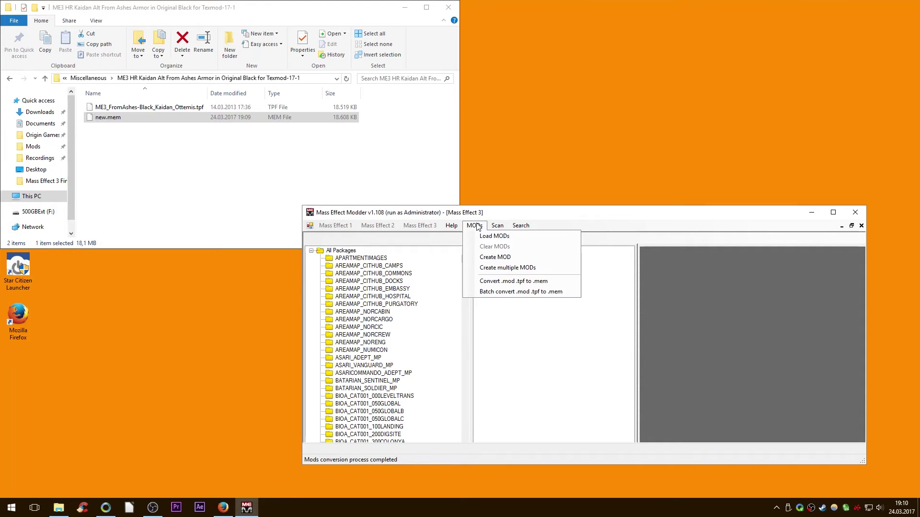
{"action": "mouse_move", "coordinate": [497, 226]}
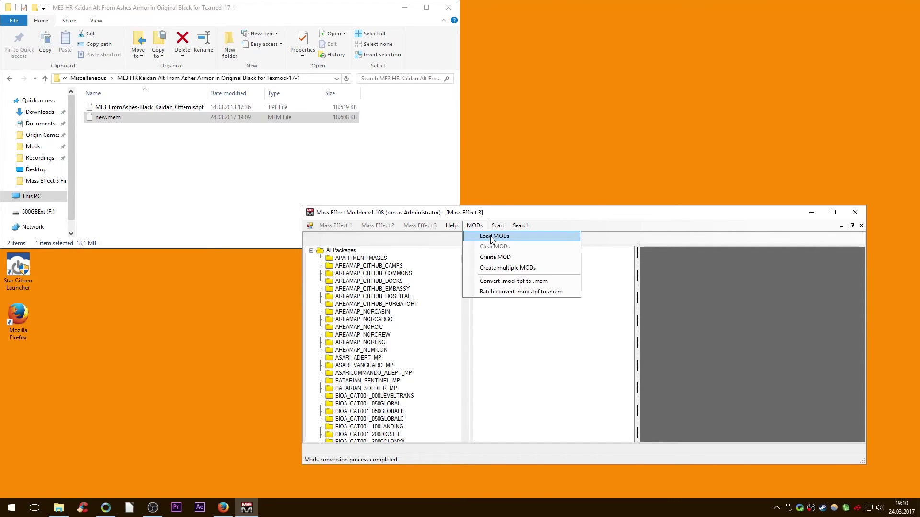
{"action": "left_click", "coordinate": [490, 237]}
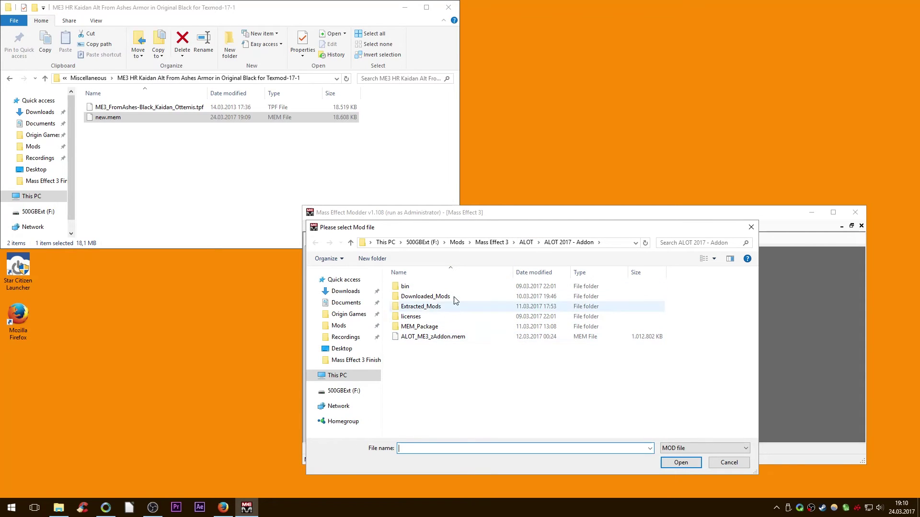
Browse to the Kaidan From Ashes armor folder and load new.mem.
{"action": "left_click", "coordinate": [527, 243]}
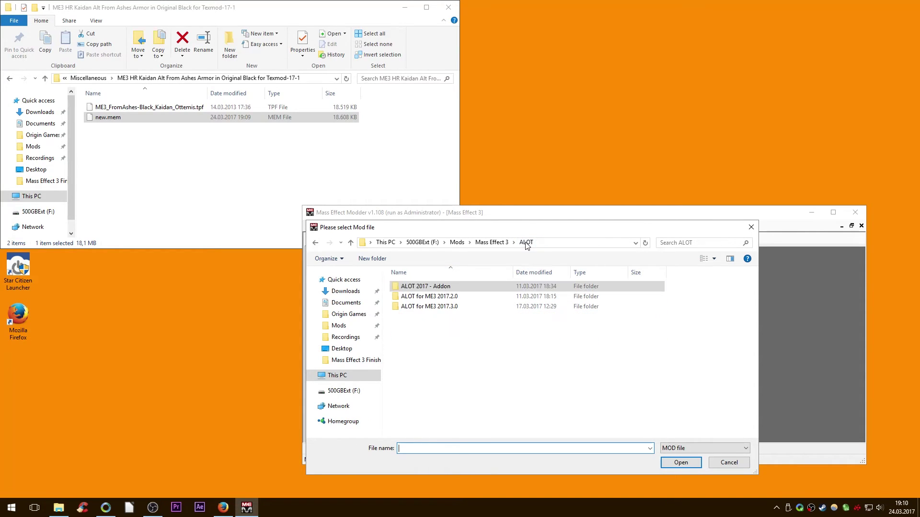
{"action": "double_click", "coordinate": [438, 297]}
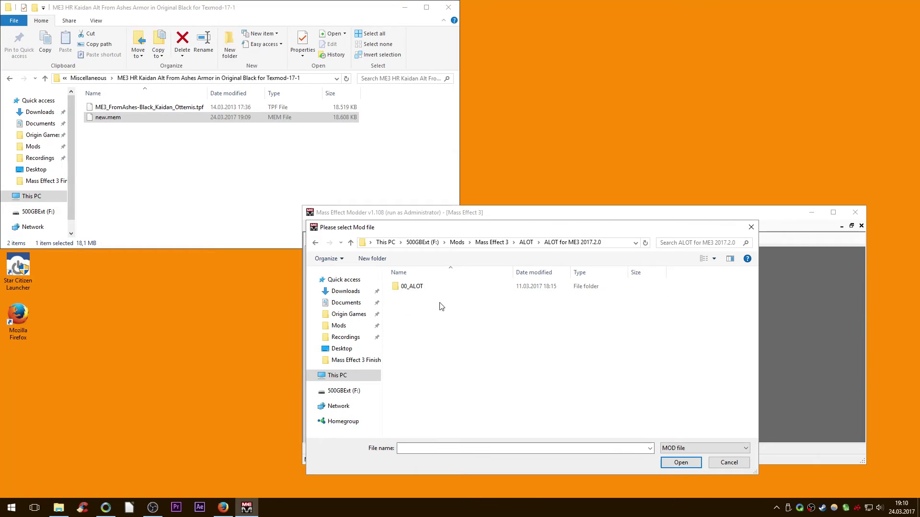
{"action": "double_click", "coordinate": [415, 287]}
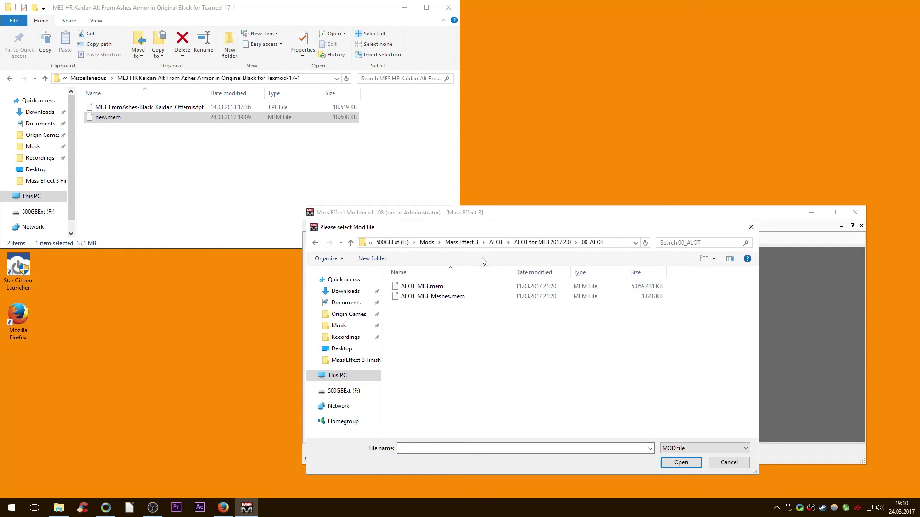
{"action": "left_click", "coordinate": [462, 243]}
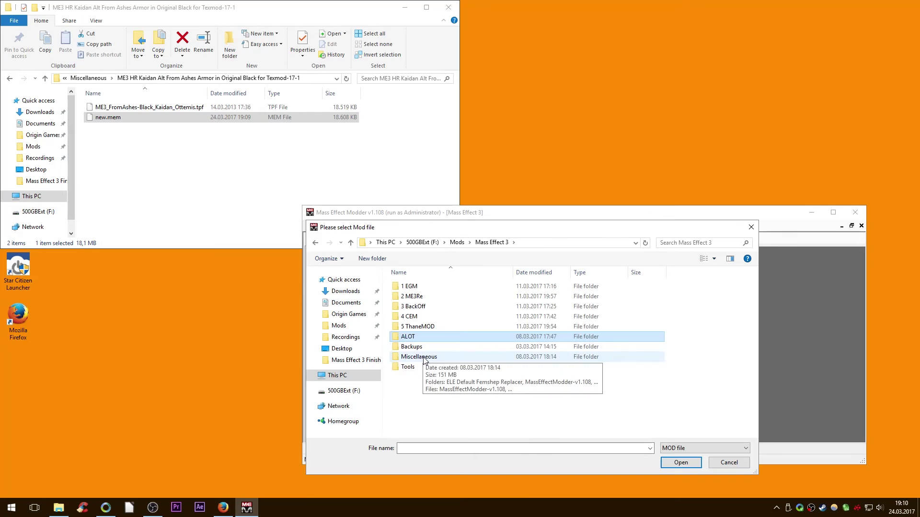
{"action": "double_click", "coordinate": [425, 356]}
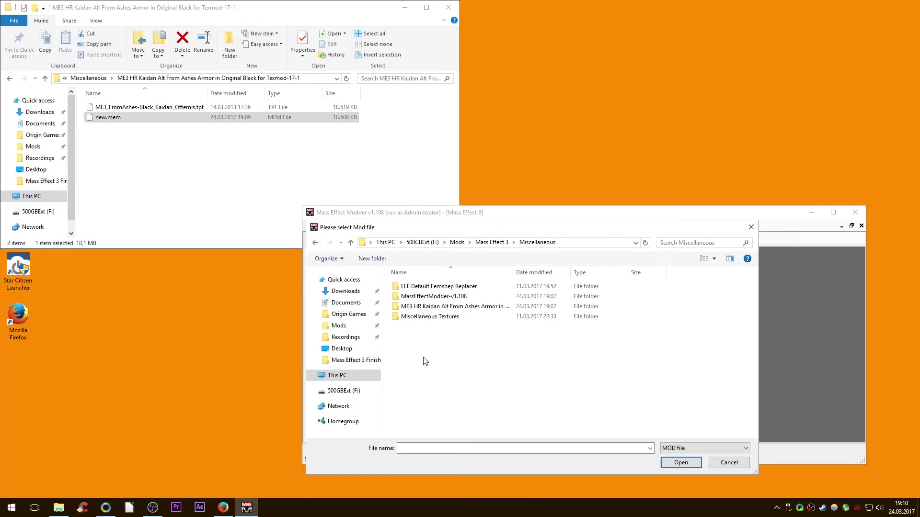
{"action": "double_click", "coordinate": [425, 306]}
{"action": "left_click", "coordinate": [414, 287]}
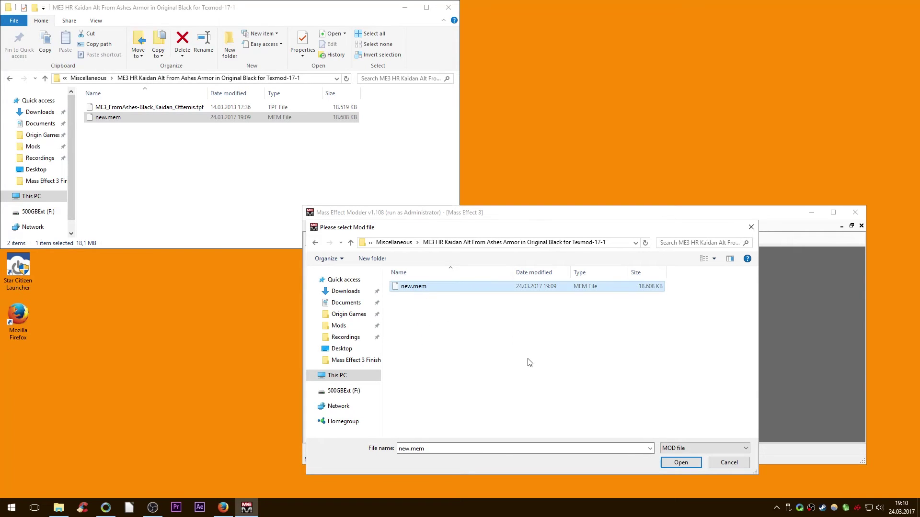
{"action": "left_click", "coordinate": [681, 463]}
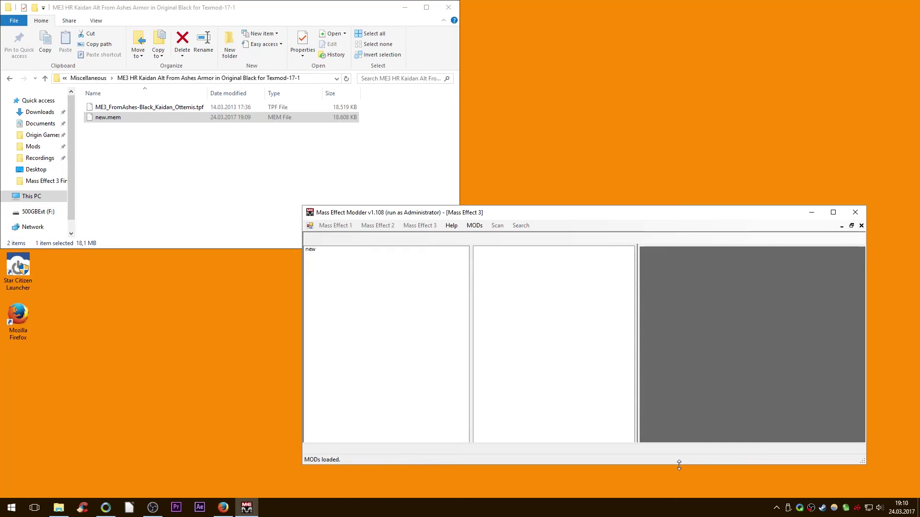
Preview the new mod's HMM_ARM_KAIe_Diff and HMM_ARM_KAIe_Spec textures.
{"action": "left_click", "coordinate": [315, 252]}
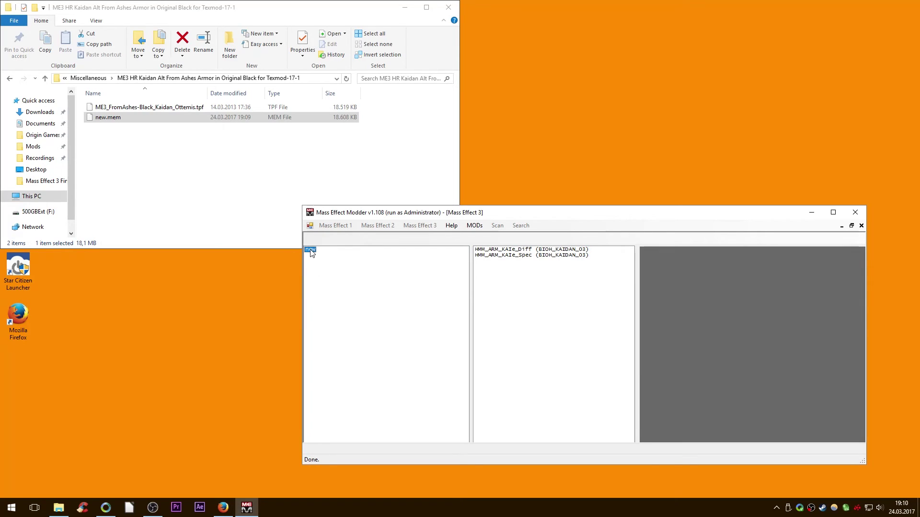
{"action": "left_click", "coordinate": [530, 251]}
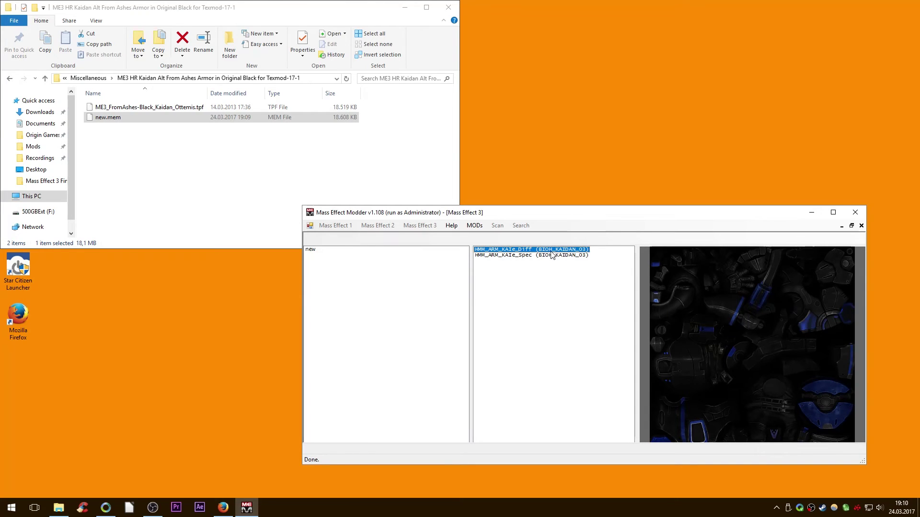
{"action": "left_click", "coordinate": [554, 256]}
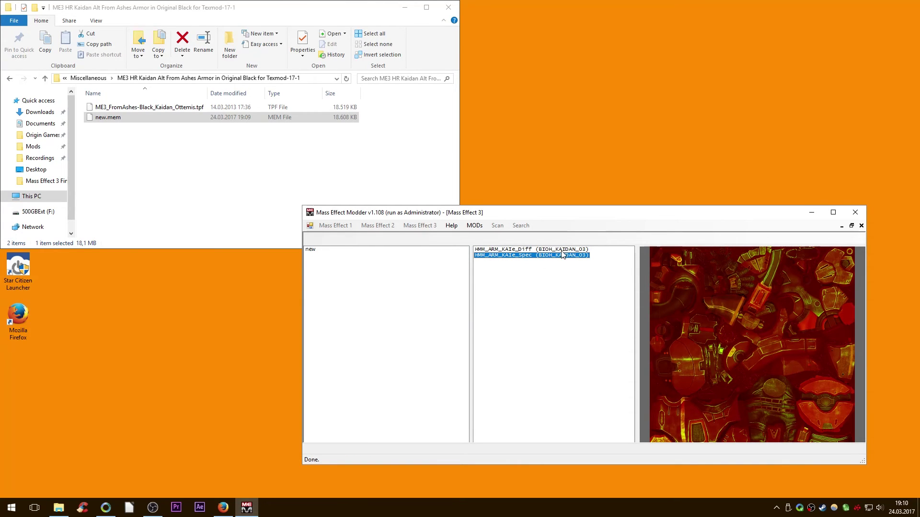
{"action": "left_click", "coordinate": [551, 250]}
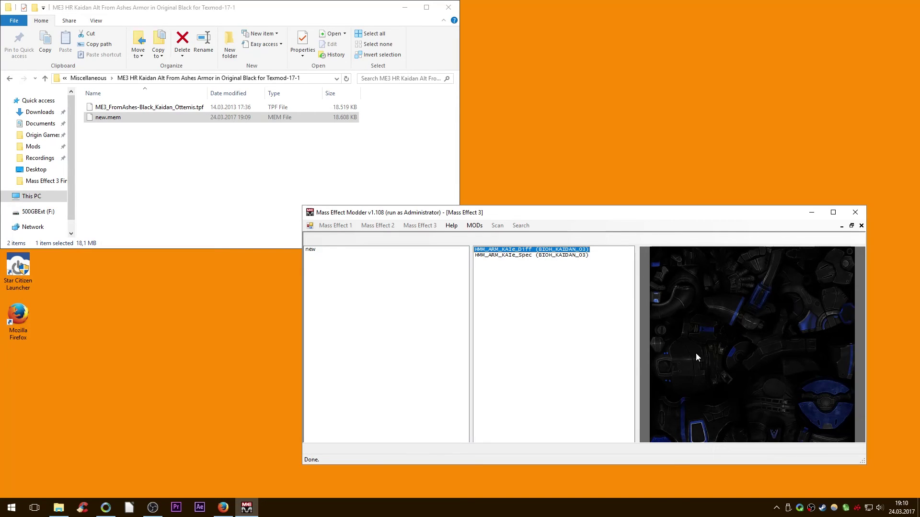
Apply the new mod to Mass Effect 3.
{"action": "right_click", "coordinate": [310, 250]}
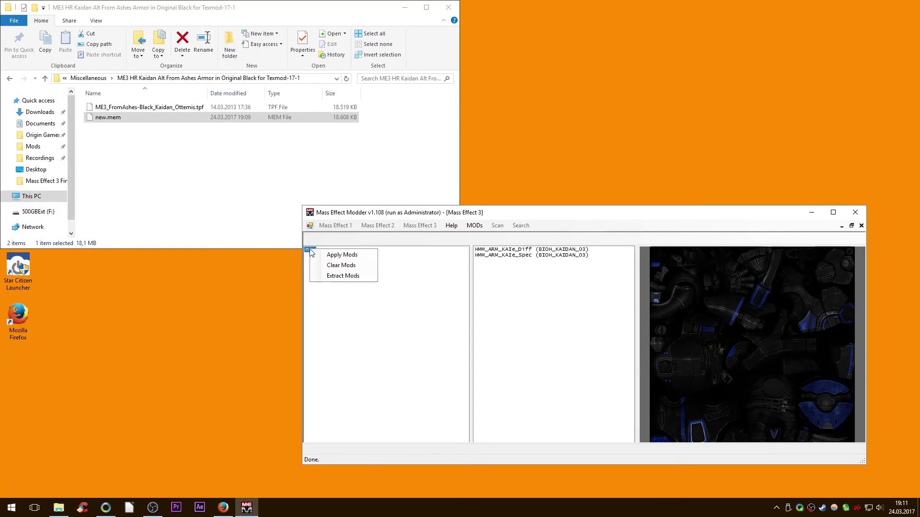
{"action": "left_click", "coordinate": [342, 257]}
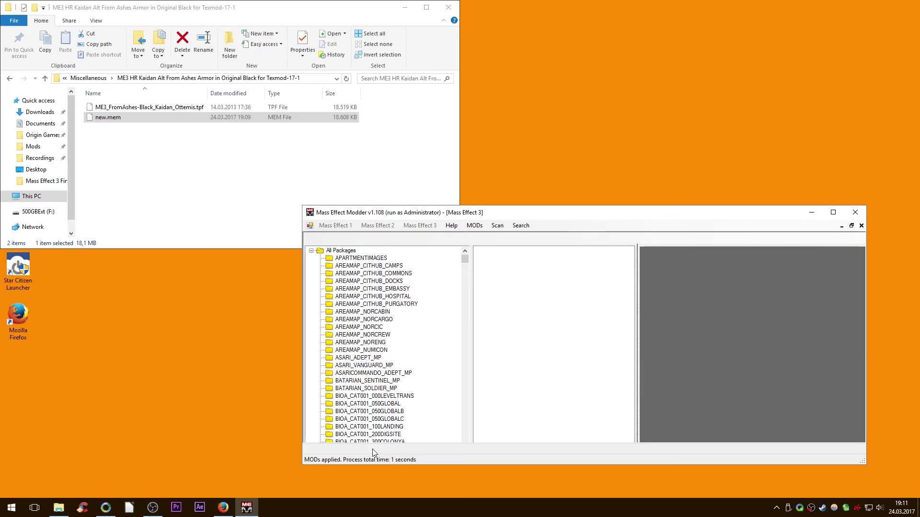
{"action": "left_click", "coordinate": [474, 226]}
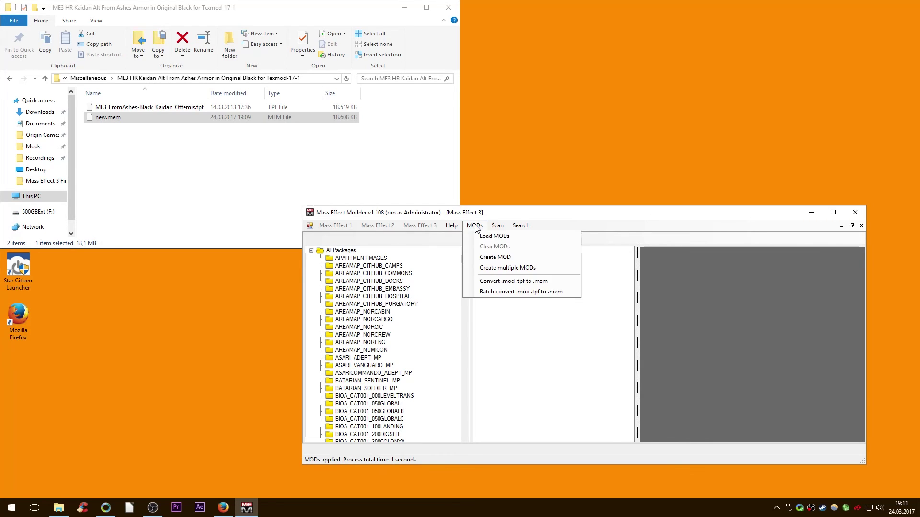
{"action": "left_click", "coordinate": [476, 226]}
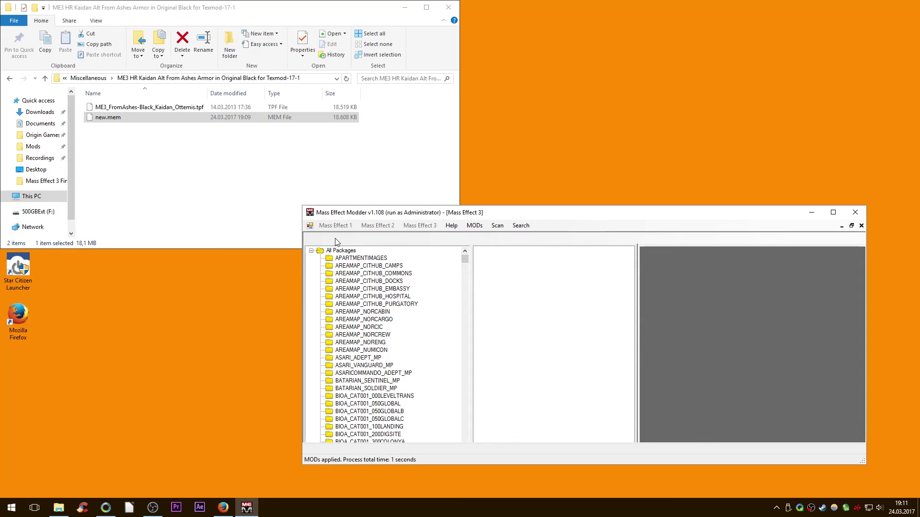
Close the mod texture view and update Mass Effect 3's LOD settings.
{"action": "left_click", "coordinate": [311, 250]}
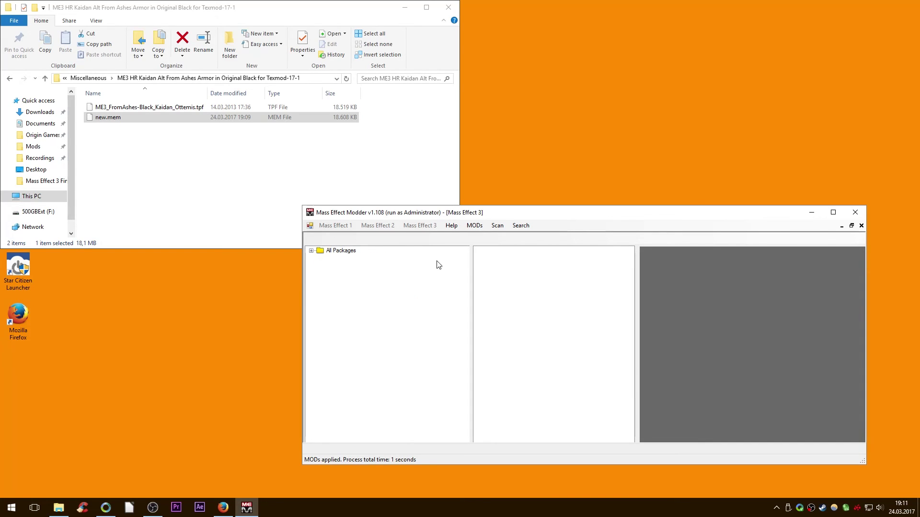
{"action": "left_click", "coordinate": [861, 226]}
{"action": "left_click", "coordinate": [411, 225]}
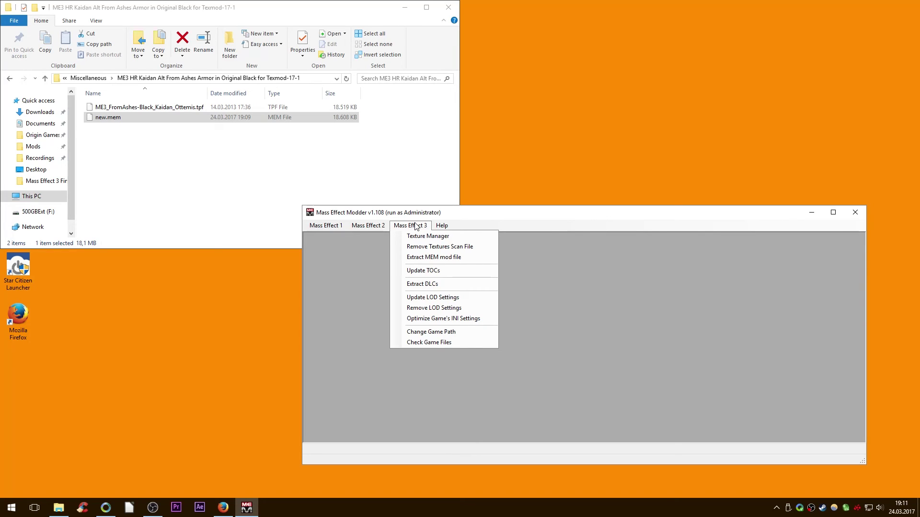
{"action": "left_click", "coordinate": [426, 298]}
{"action": "left_click", "coordinate": [547, 290]}
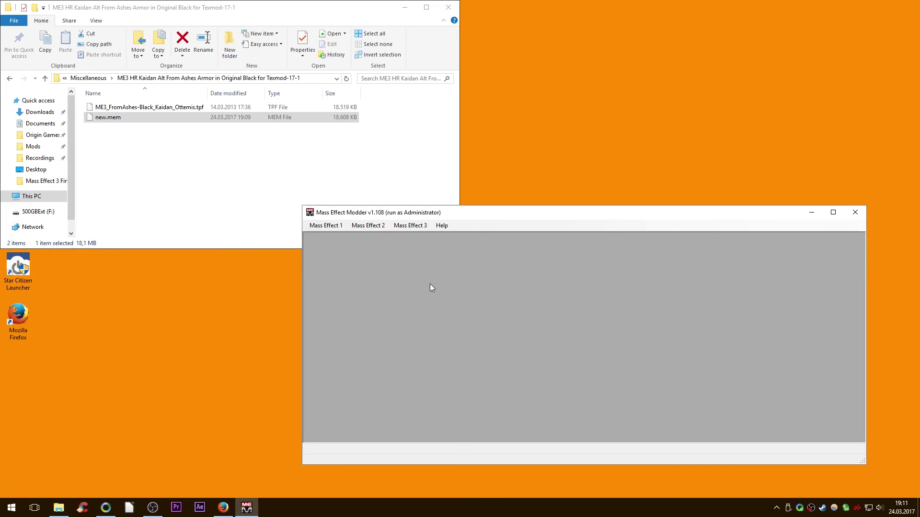
Optimize Mass Effect 3's INI settings, updating GamerSettings.ini.
{"action": "left_click", "coordinate": [406, 227]}
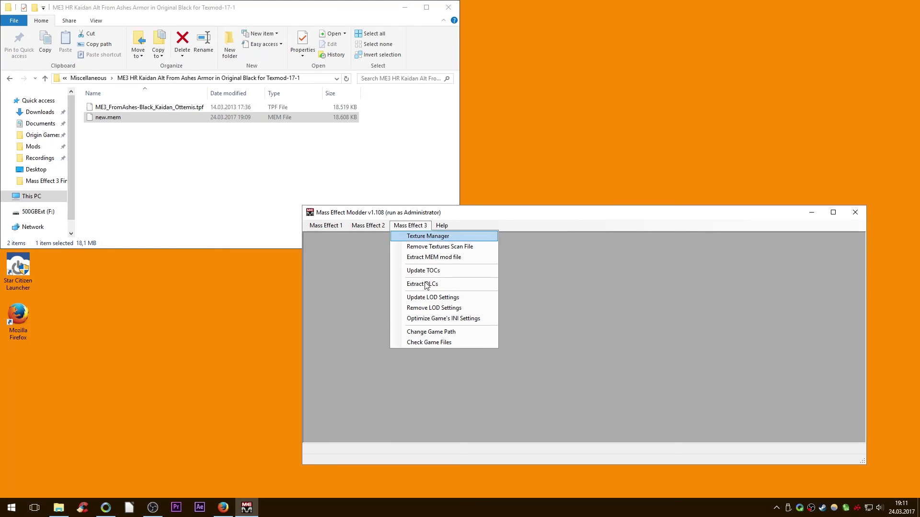
{"action": "left_click", "coordinate": [454, 320]}
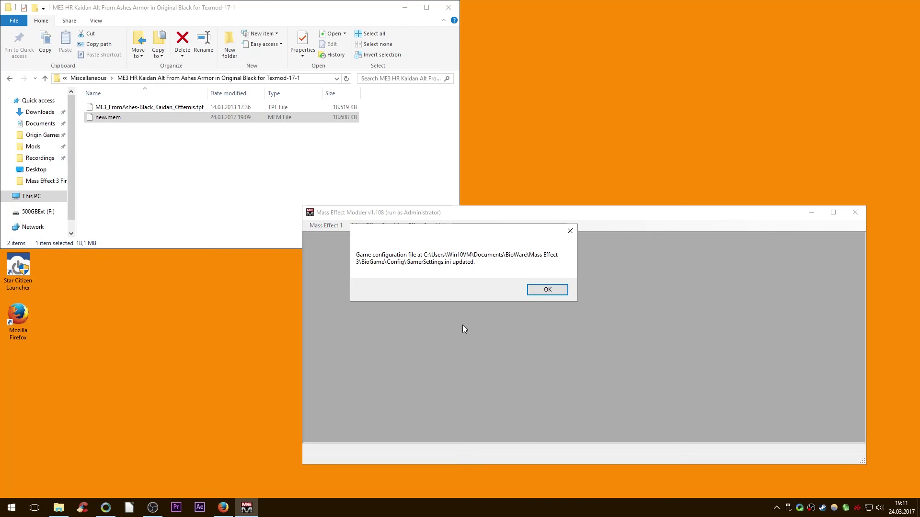
{"action": "left_click", "coordinate": [540, 291]}
{"action": "left_click", "coordinate": [412, 229]}
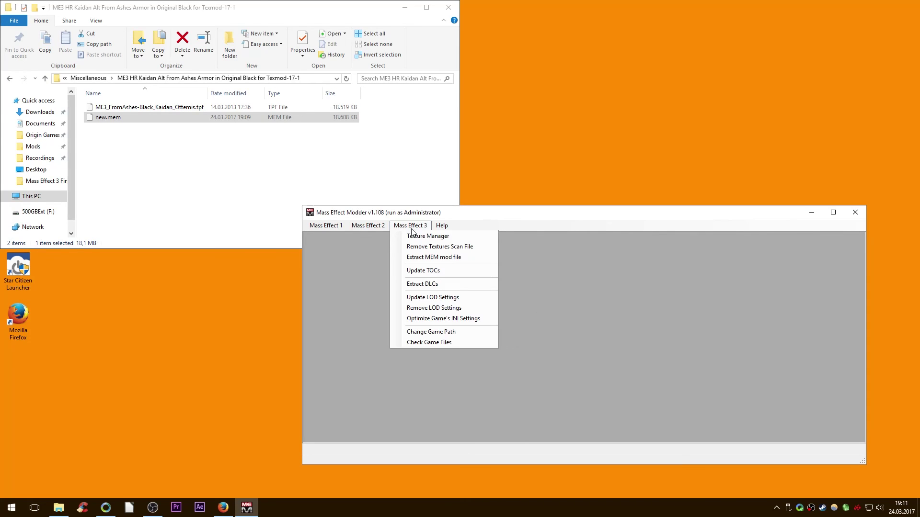
{"action": "left_click", "coordinate": [412, 230]}
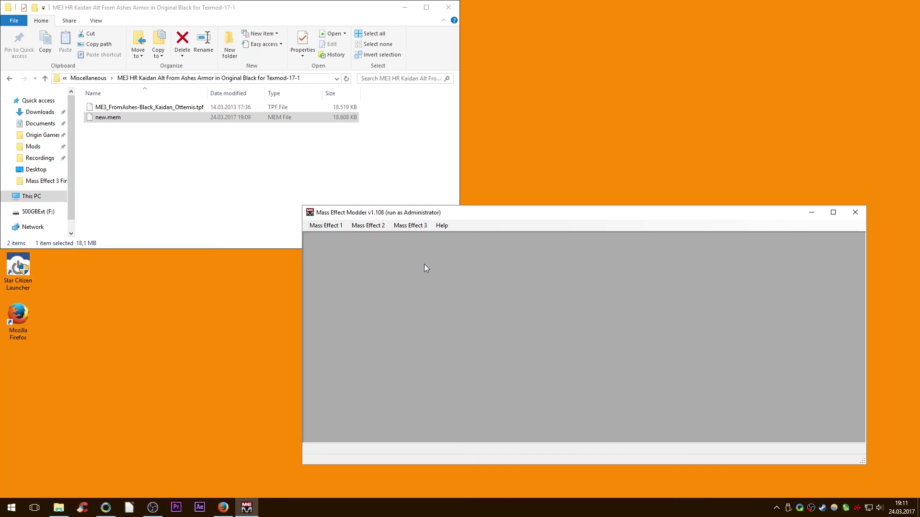
{"action": "left_click", "coordinate": [415, 226]}
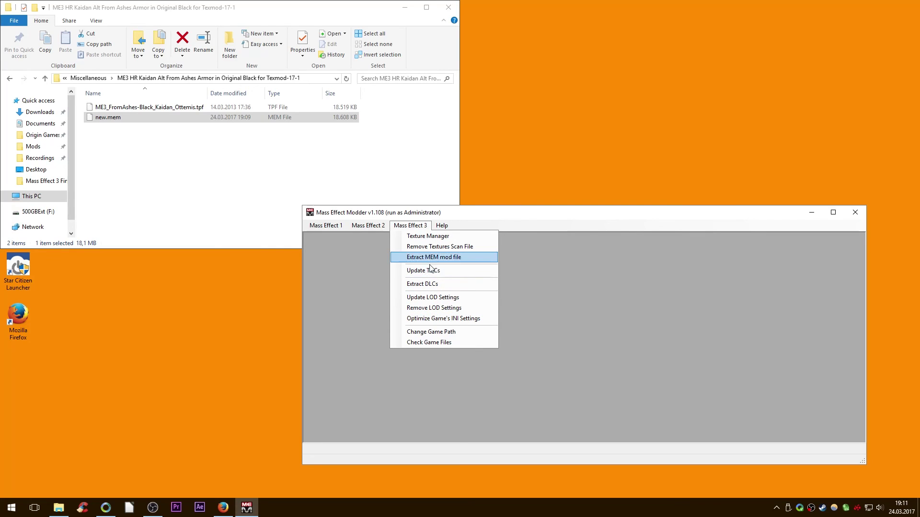
{"action": "left_click", "coordinate": [539, 273]}
{"action": "left_click", "coordinate": [416, 226]}
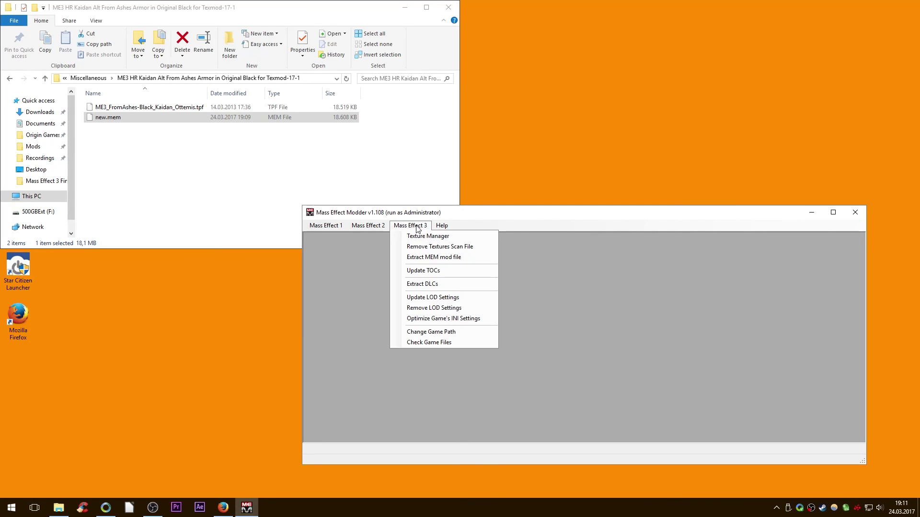
{"action": "left_click", "coordinate": [418, 229]}
{"action": "left_click", "coordinate": [418, 229]}
{"action": "left_click", "coordinate": [417, 229]}
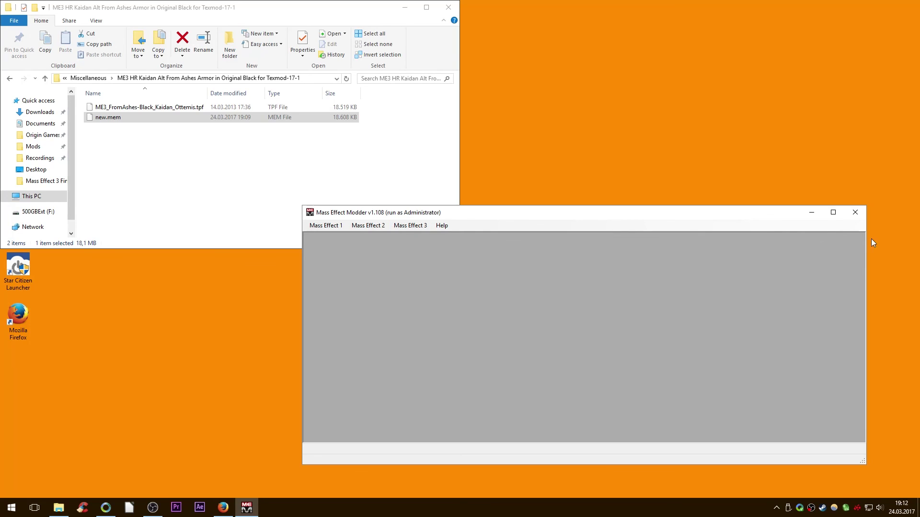
Close Mass Effect Modder and the Kaidan armor folder window, then bring OBS forward from the taskbar.
{"action": "left_click", "coordinate": [857, 214]}
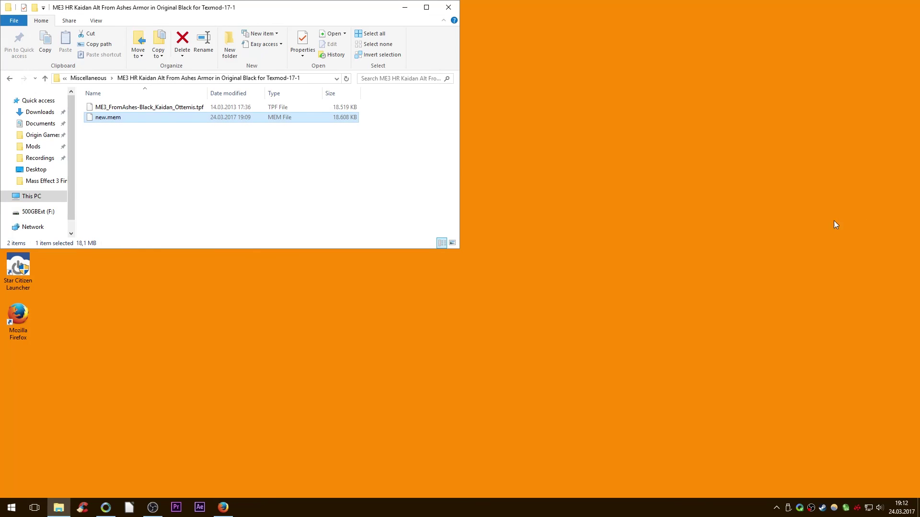
{"action": "left_click", "coordinate": [447, 8]}
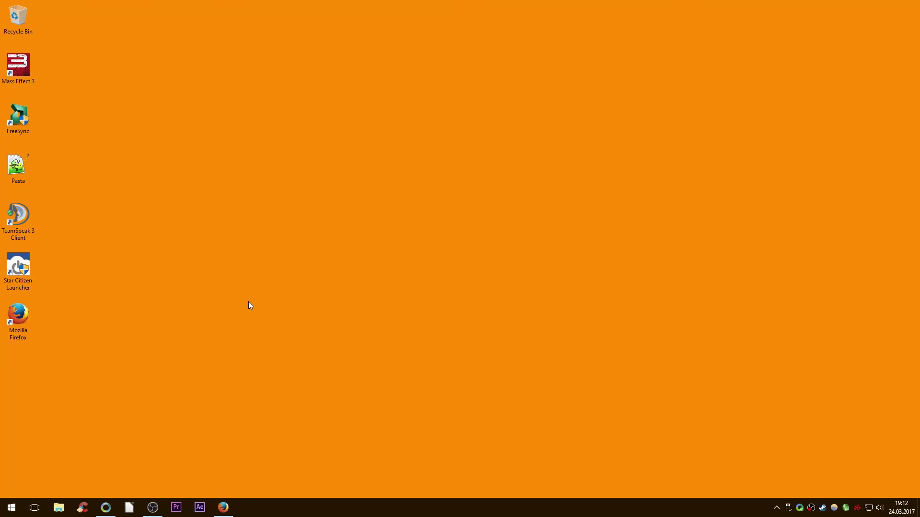
{"action": "left_click", "coordinate": [153, 509]}
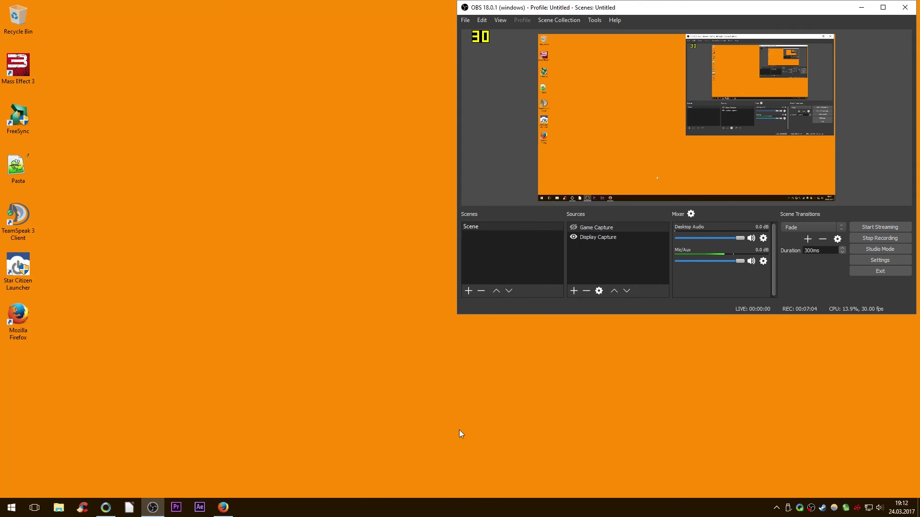